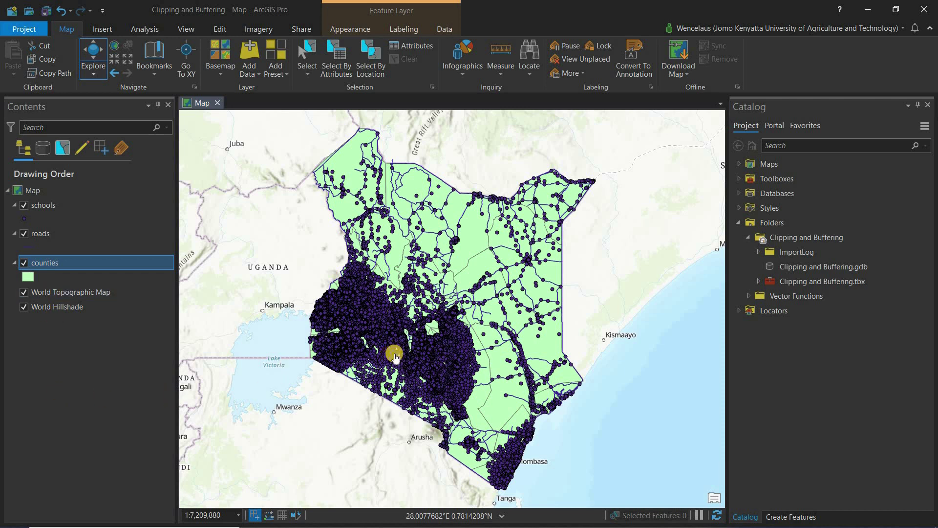
scroll(395, 356, up, 2)
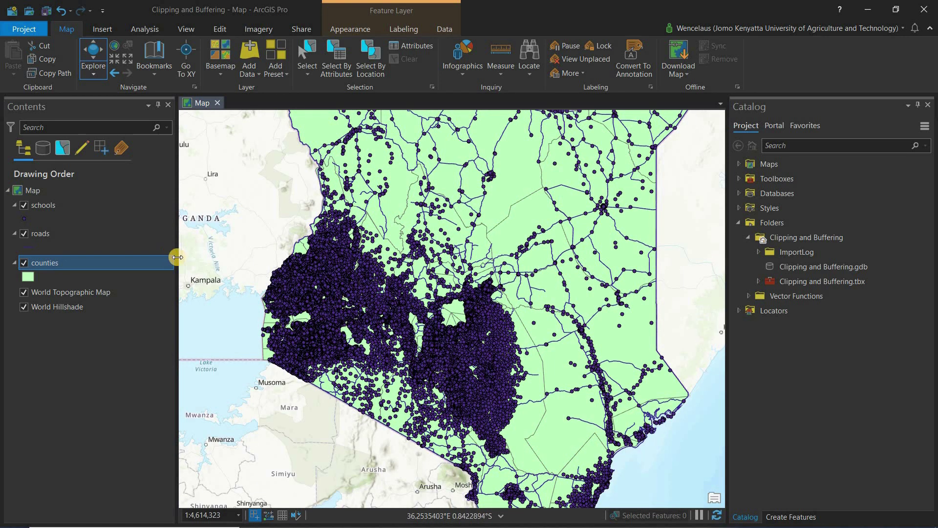
ctrl+click(75, 205)
click(76, 205)
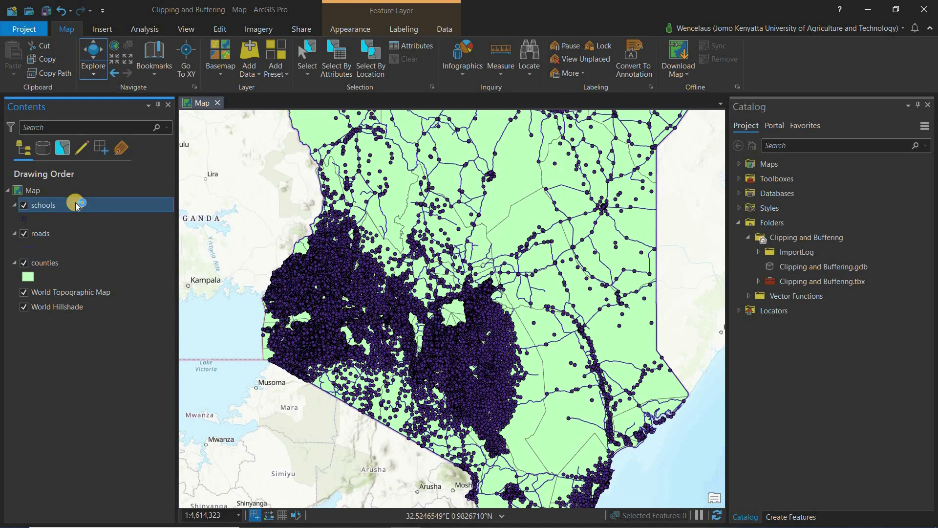
click(46, 239)
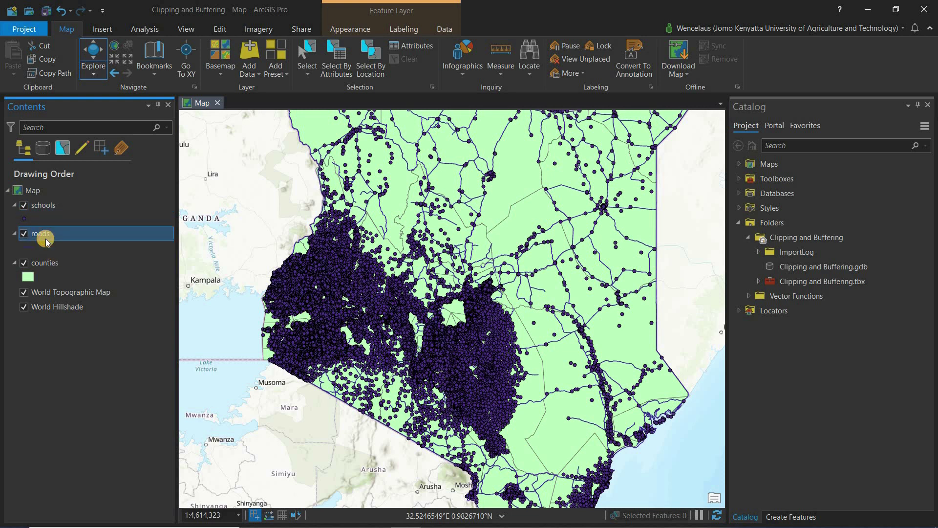
Examine the attribute table of the counties layer to find the field that holds the county names, and close the table
click(41, 264)
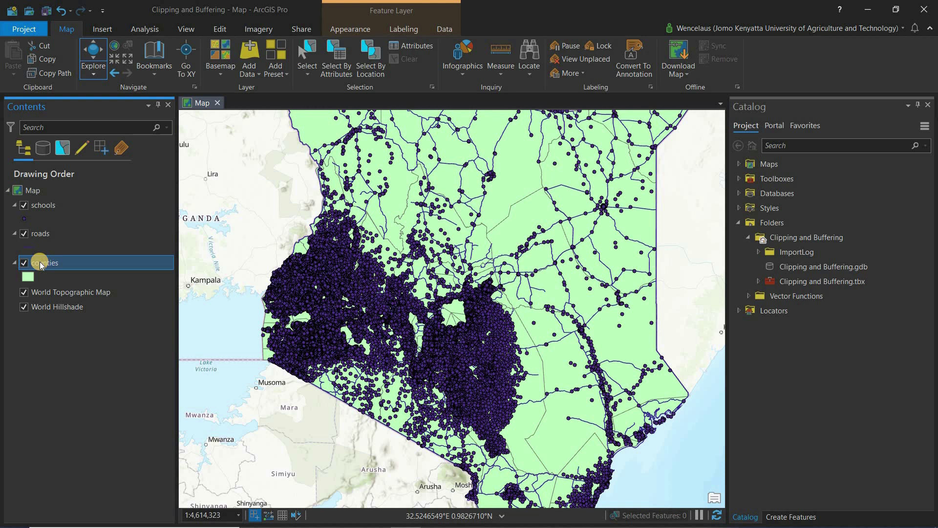
right_click(40, 265)
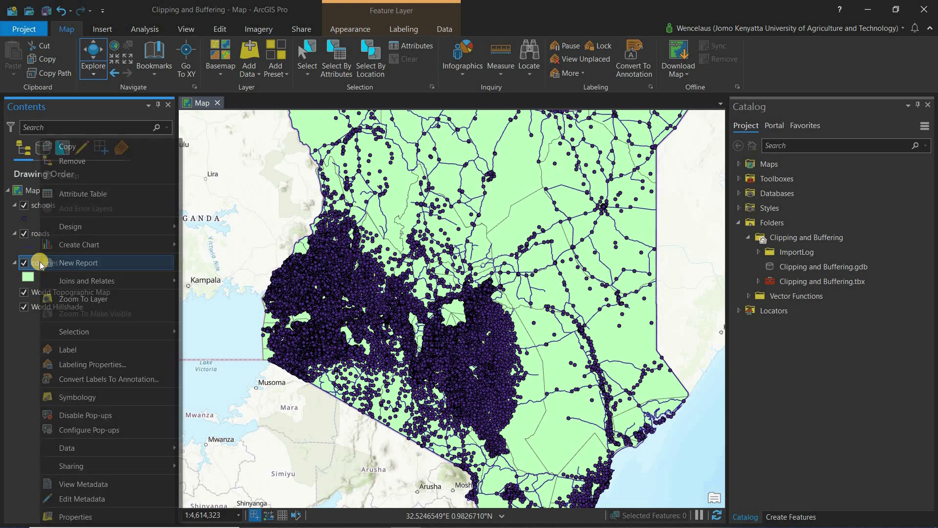
click(38, 265)
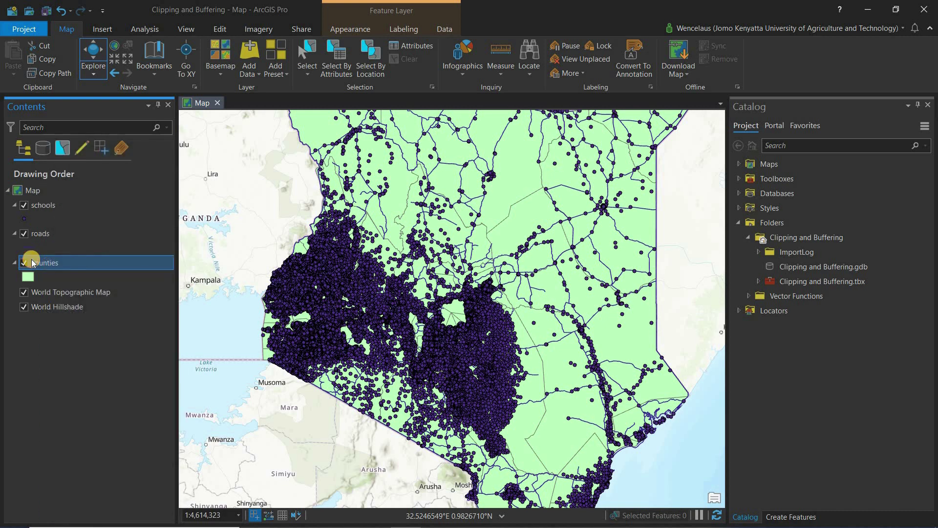
click(43, 266)
right_click(43, 266)
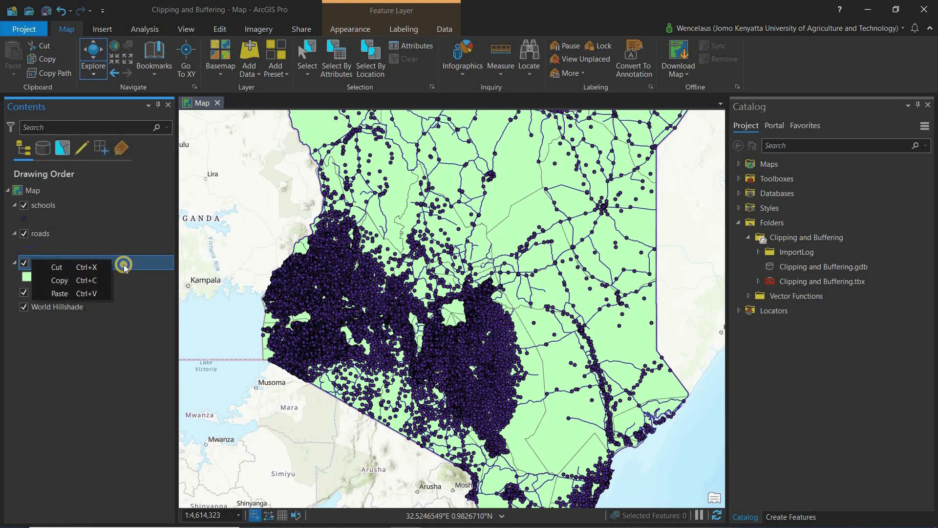
key(Escape)
right_click(142, 208)
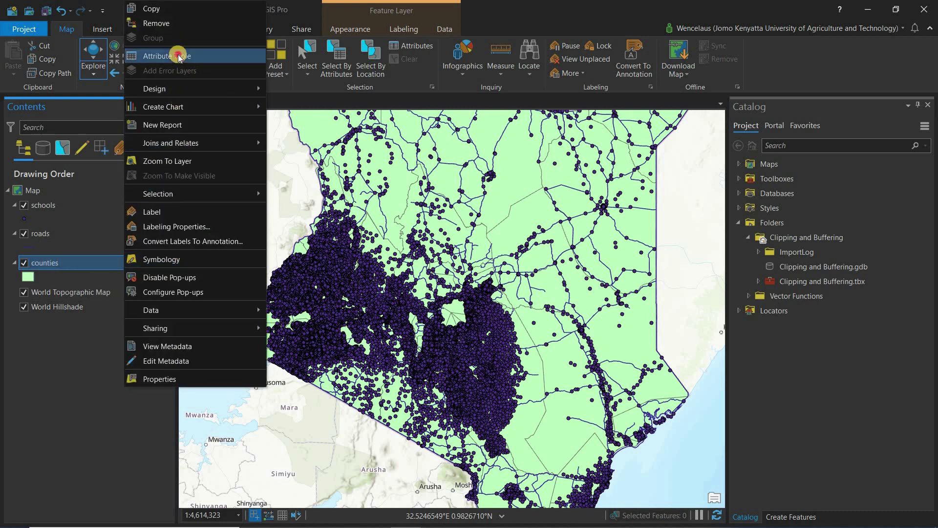
click(210, 159)
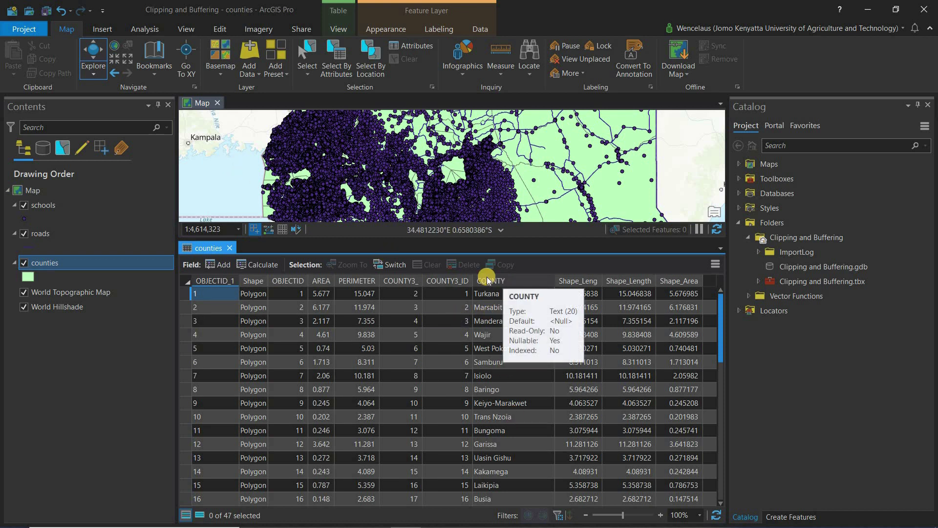
mouse_move(502, 283)
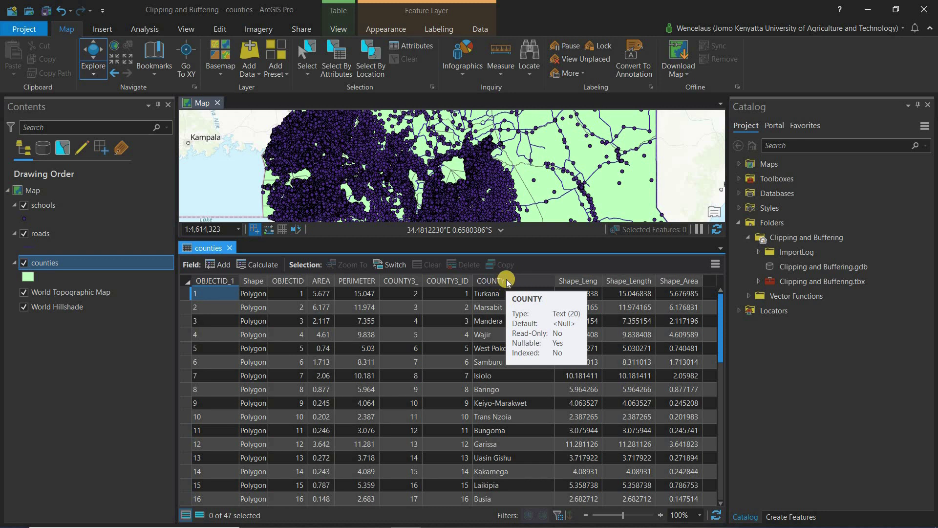
click(229, 248)
Select by attributes in the counties layer, as a new selection, the feature where COUNTY is equal to Nairobi
click(336, 58)
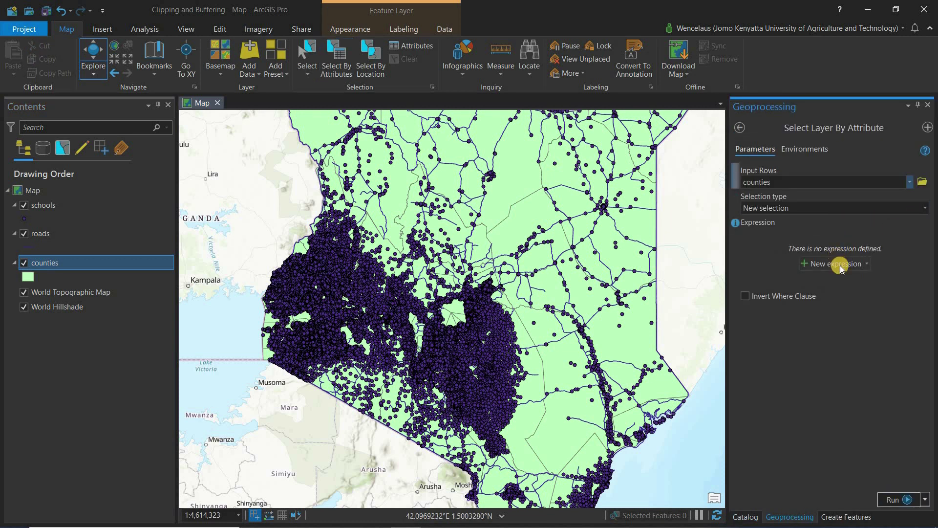
click(837, 264)
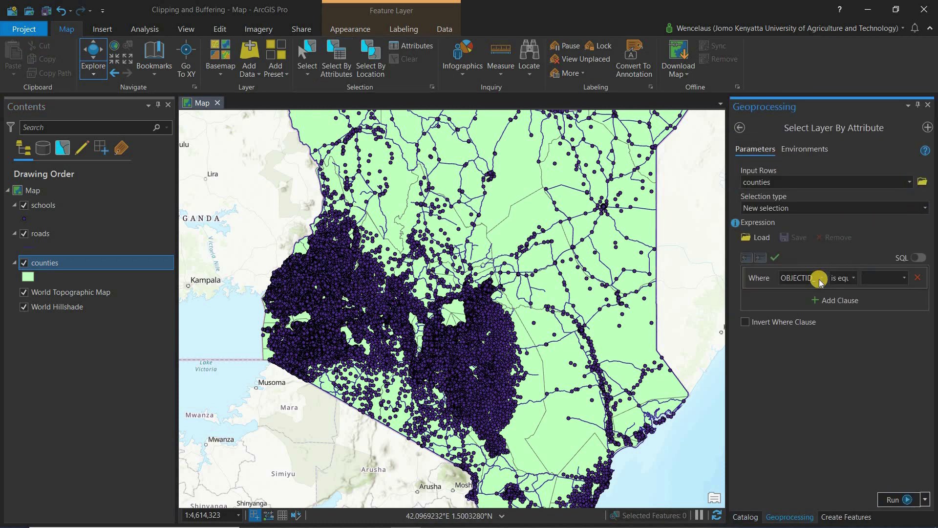
click(822, 278)
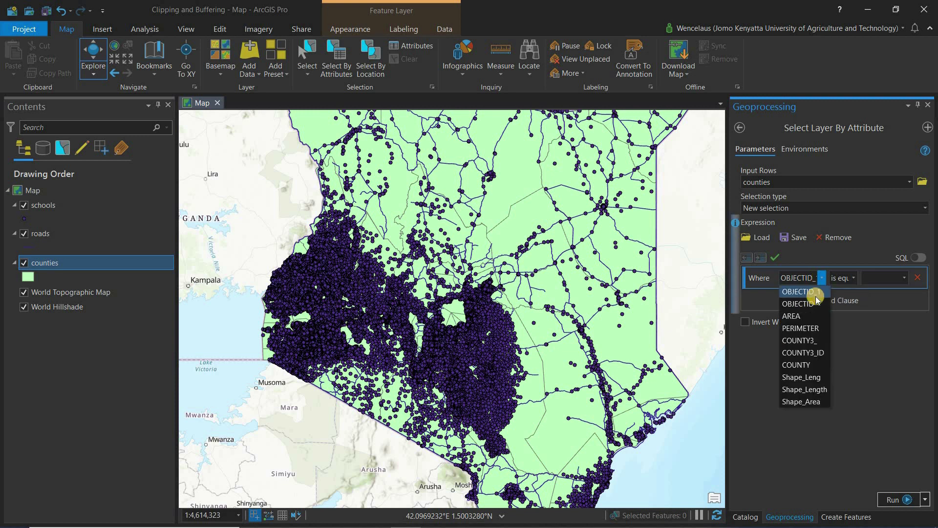
click(797, 365)
click(877, 277)
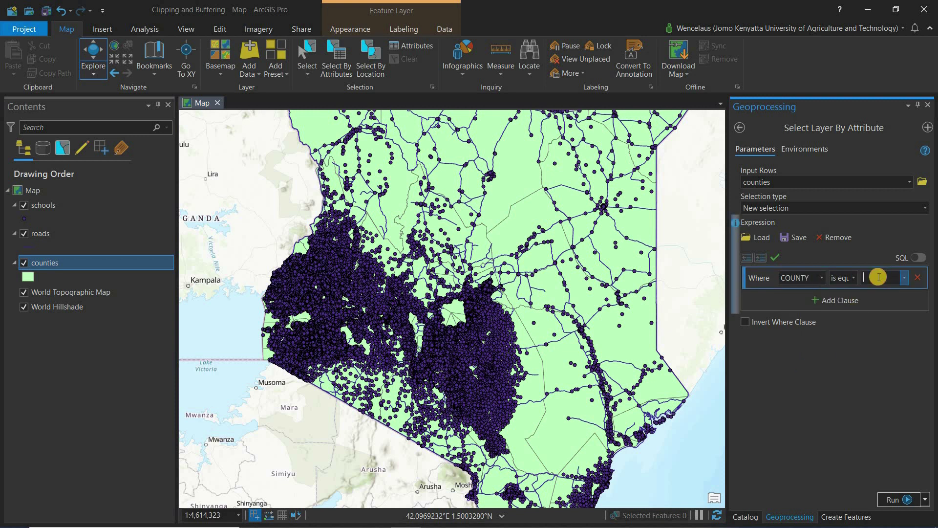
text(Nairobi)
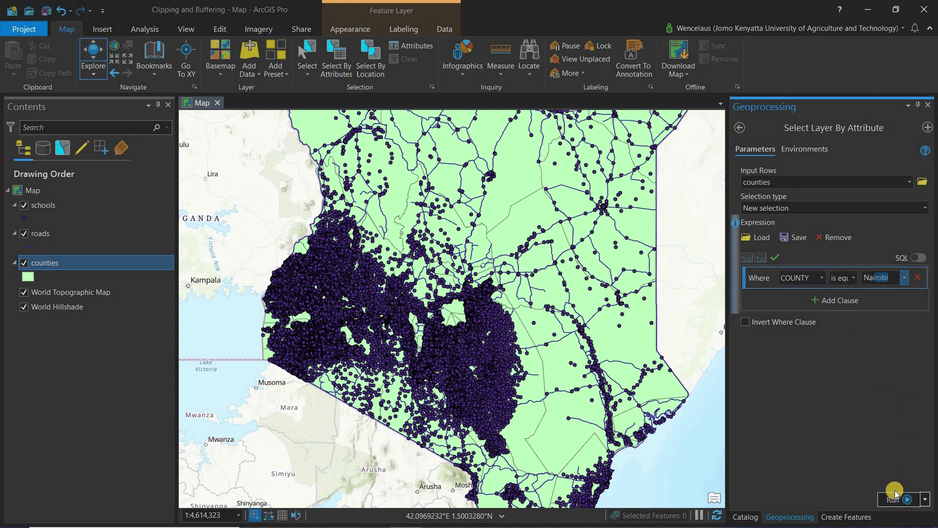
click(893, 499)
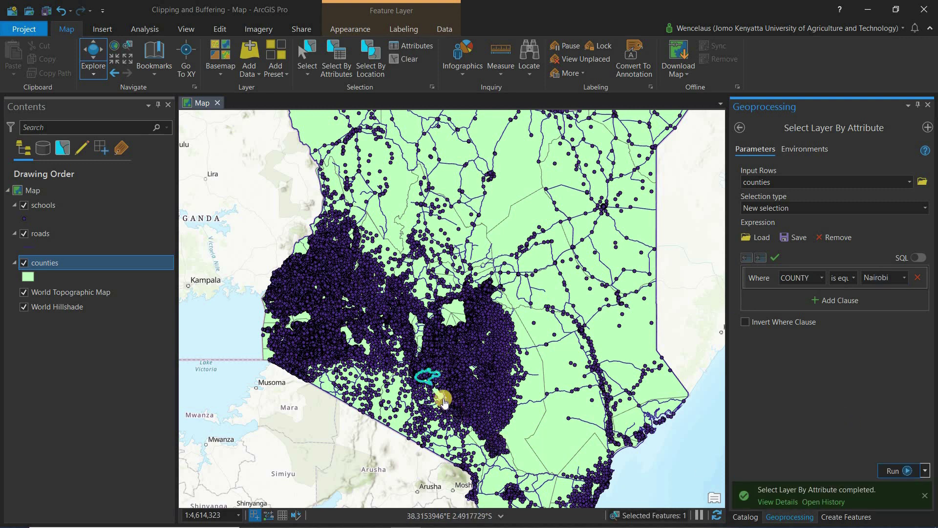
Export the selected county from the counties layer to Clipping and Buffering.gdb as a feature class named Nairobi_County
scroll(444, 401, up, 5)
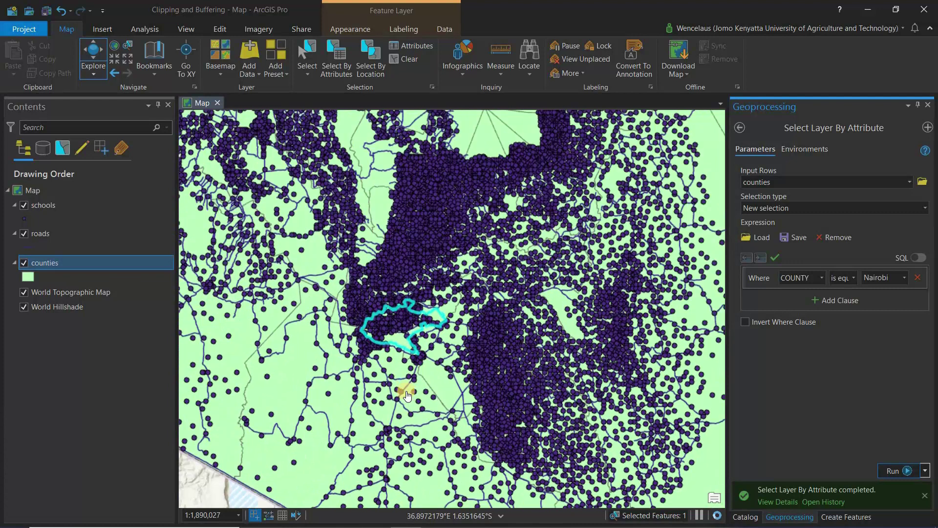
scroll(445, 295, up, 2)
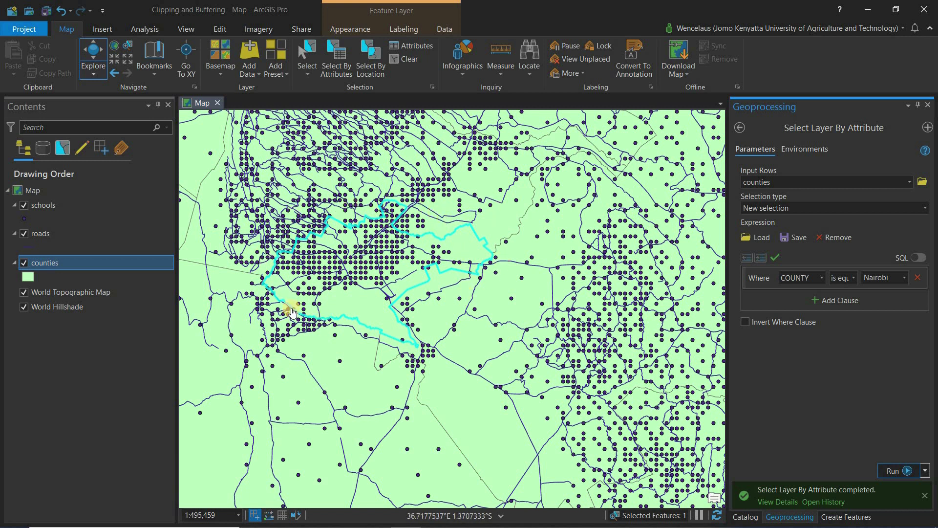
click(49, 264)
right_click(50, 265)
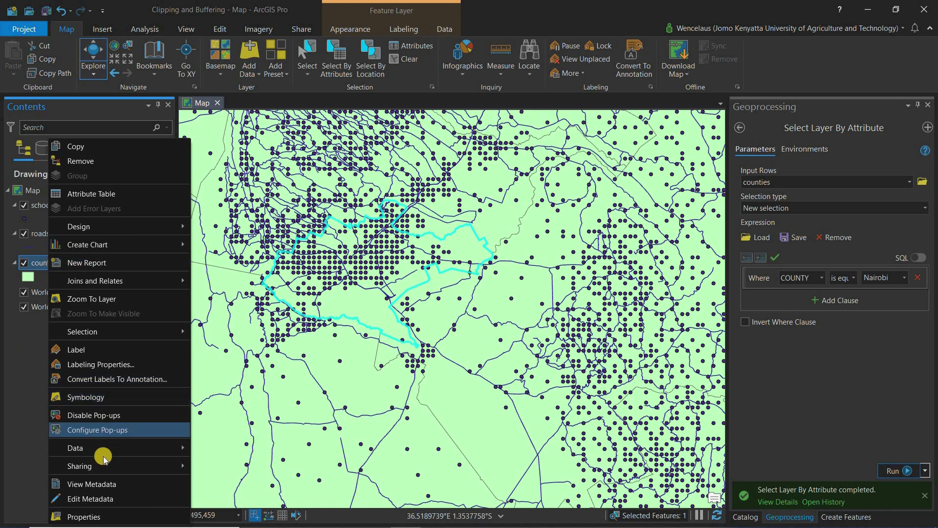
mouse_move(185, 447)
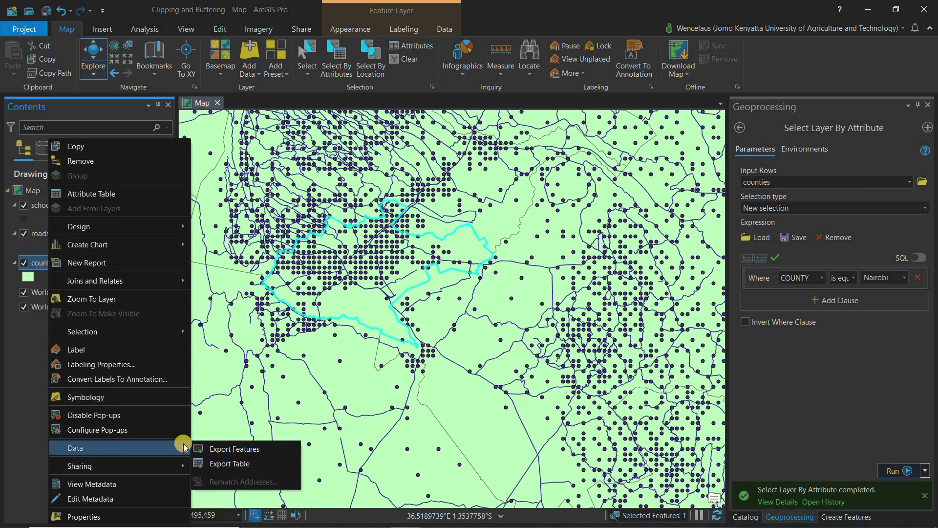
click(221, 449)
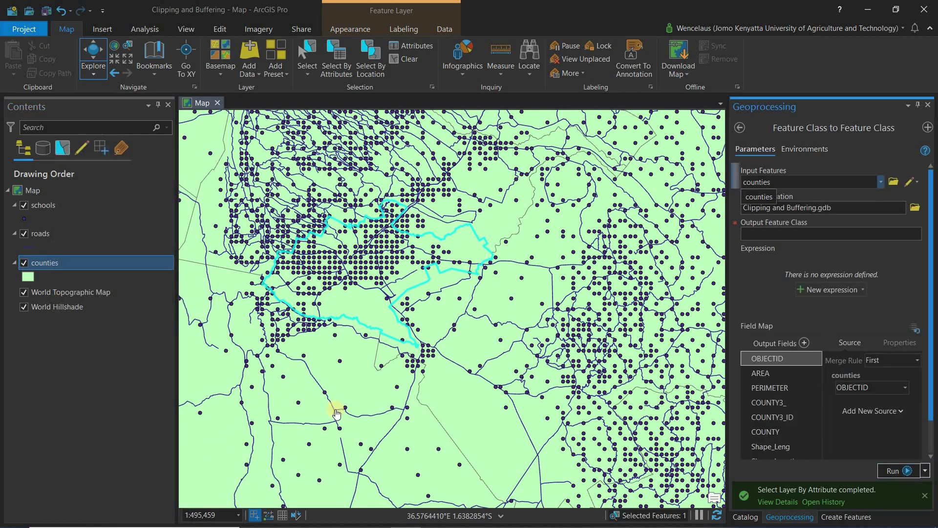
click(768, 232)
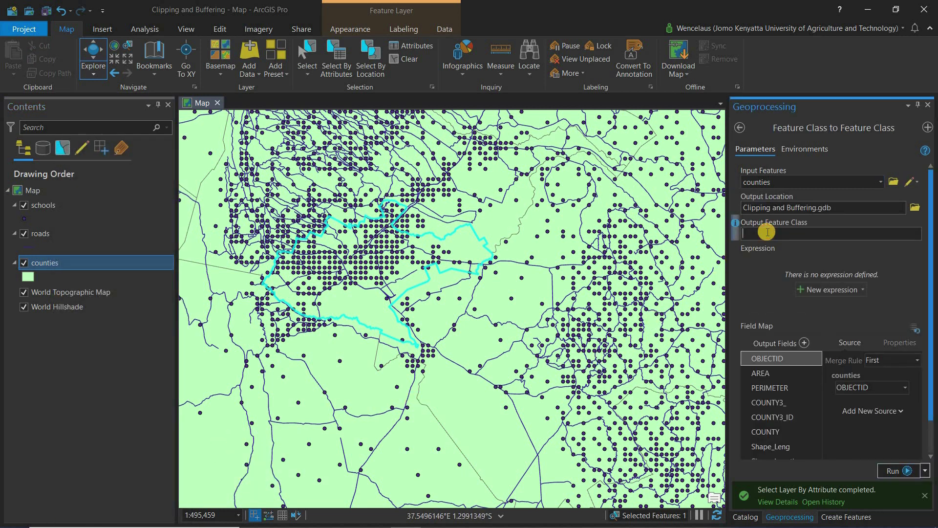
text(Nairobi_County)
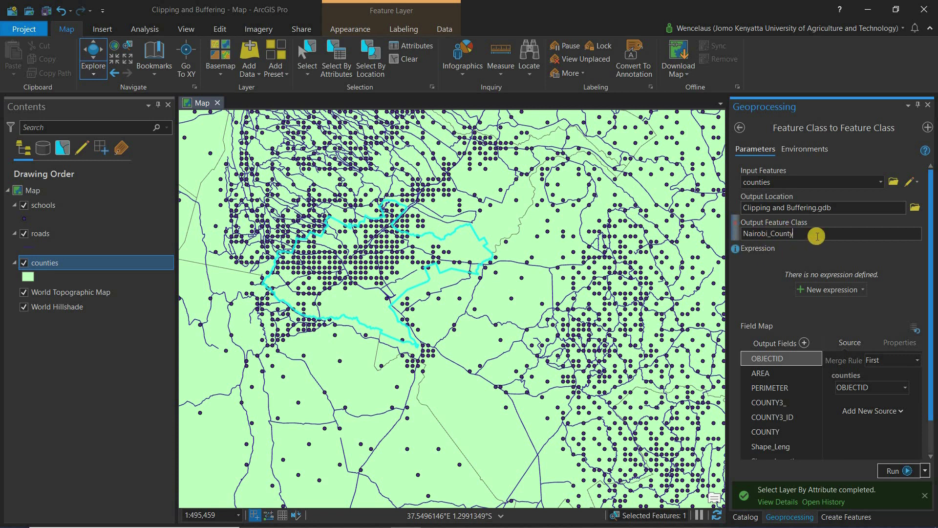
click(891, 471)
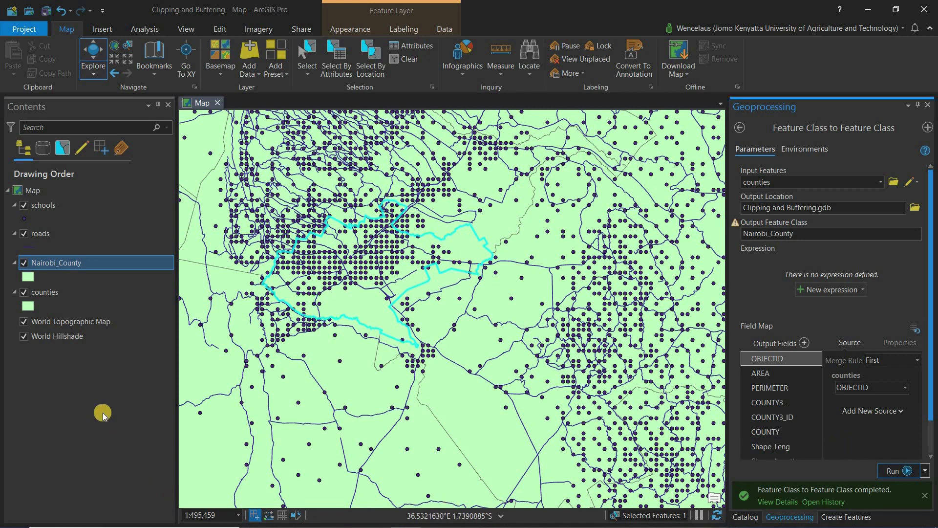
Hide the counties, roads and schools layers on the map
click(26, 292)
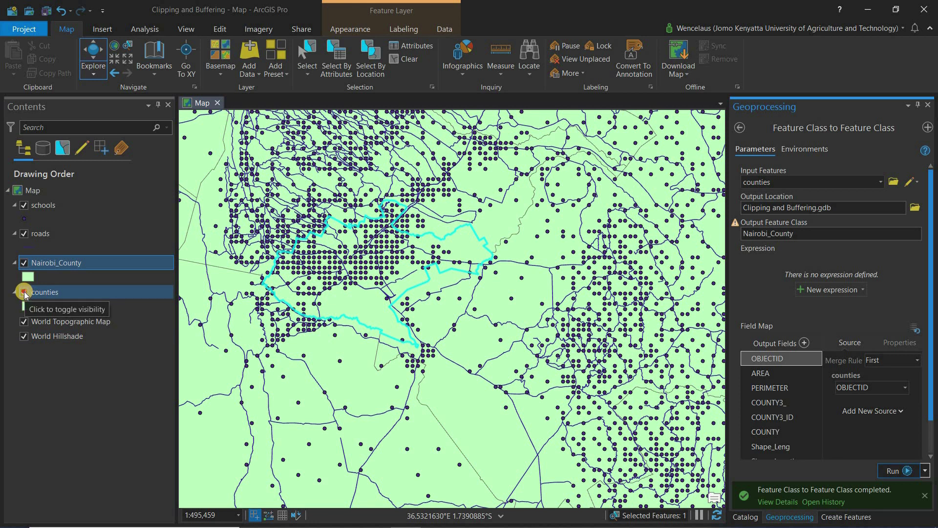
click(23, 292)
click(24, 234)
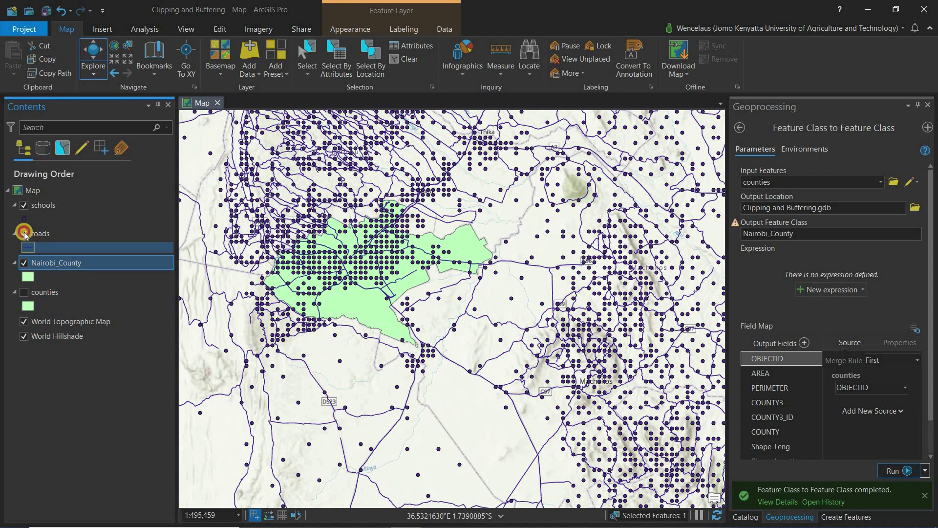
click(24, 206)
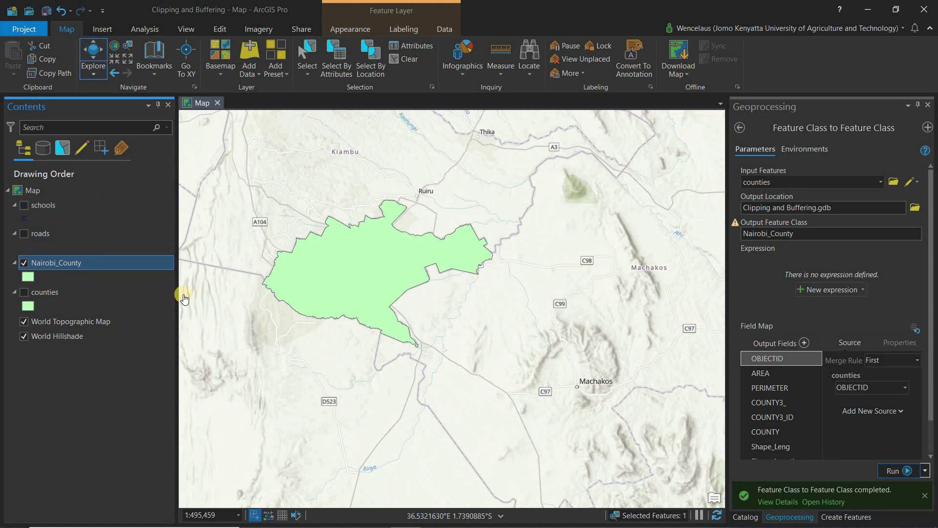
Zoom to the extent of the Nairobi_County layer and hide the World Topographic Map and World Hillshade basemaps
right_click(72, 263)
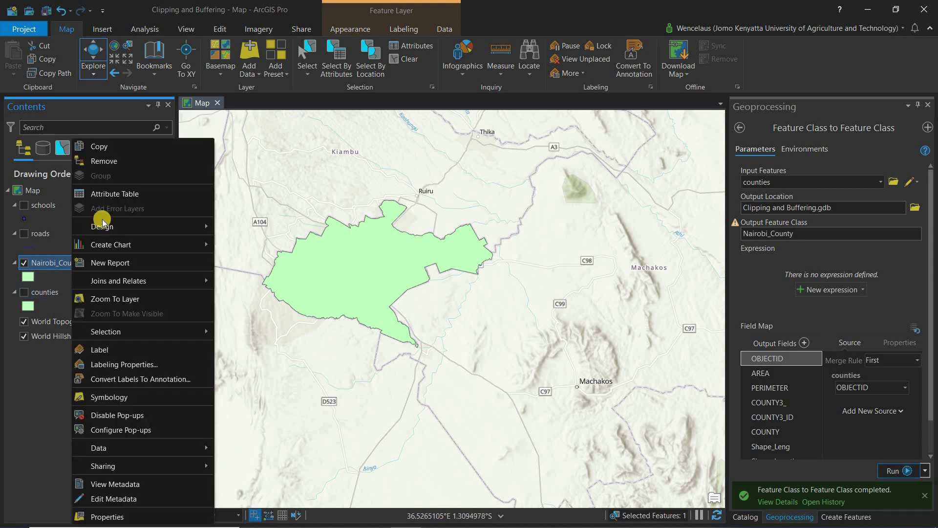
click(96, 297)
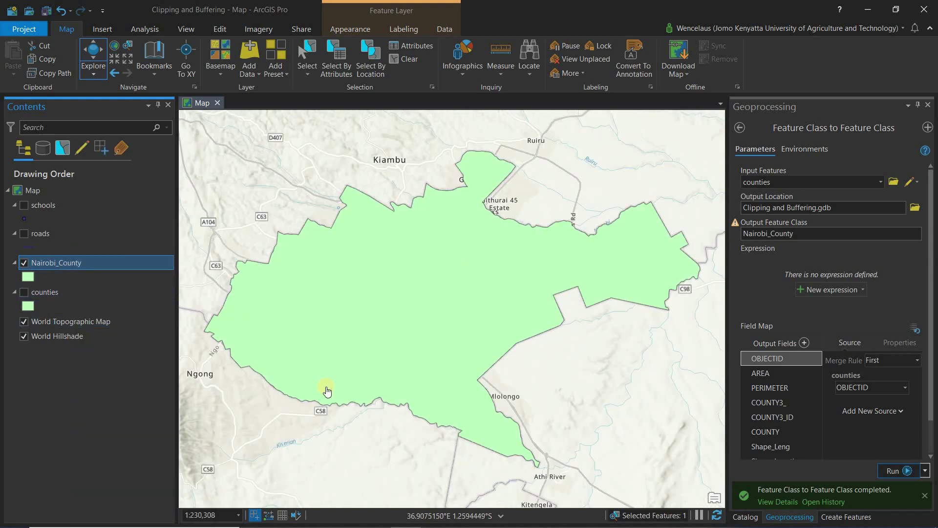
click(27, 341)
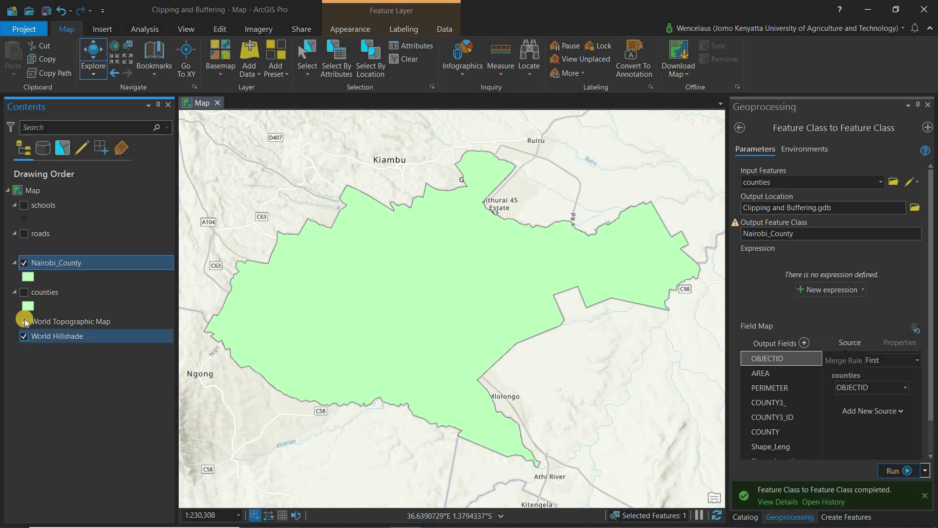
click(24, 322)
click(24, 336)
click(43, 441)
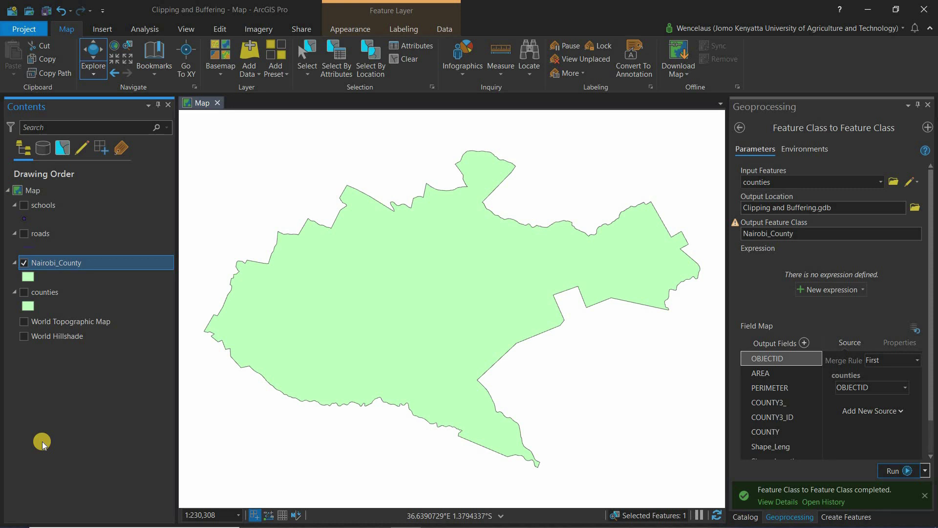
Show the schools and roads layers again over the Nairobi_County polygon
click(24, 206)
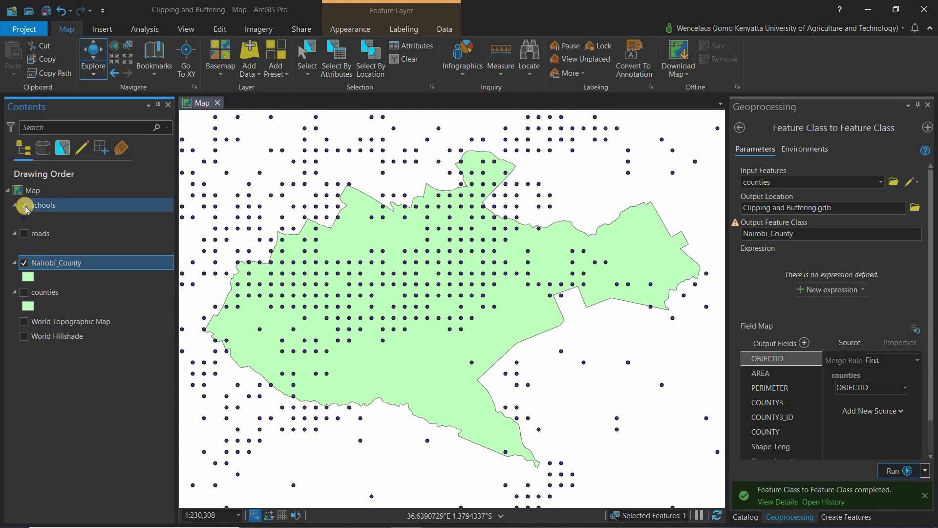
click(25, 234)
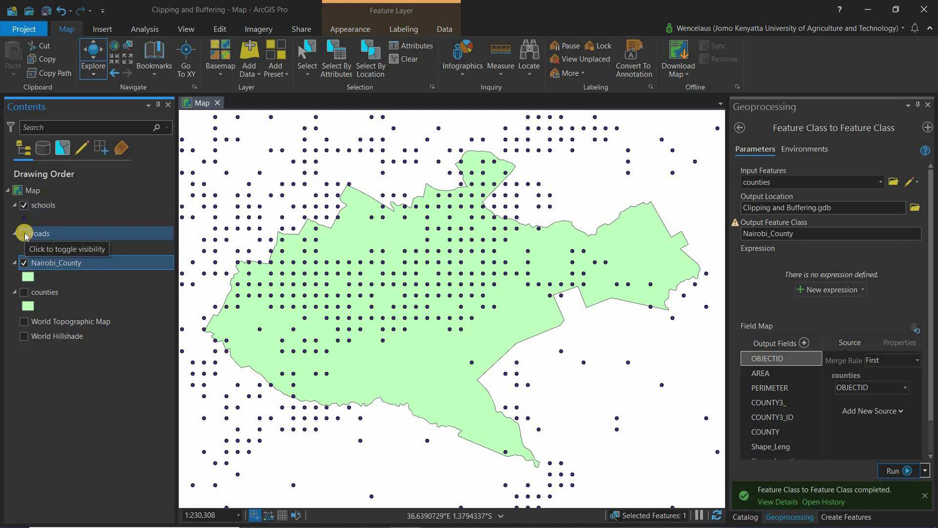
click(25, 234)
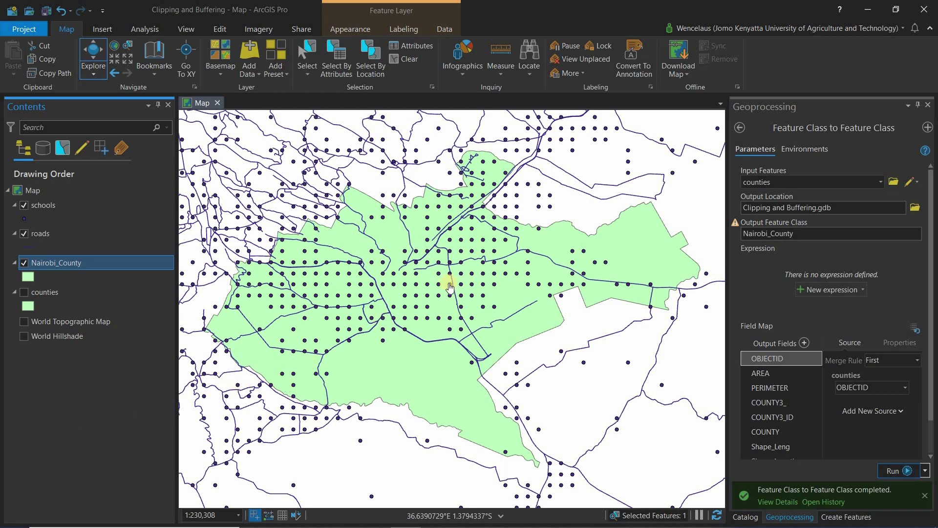
Search the geoprocessing tools for "clip" and open the Clip tool from Analysis Tools
click(144, 30)
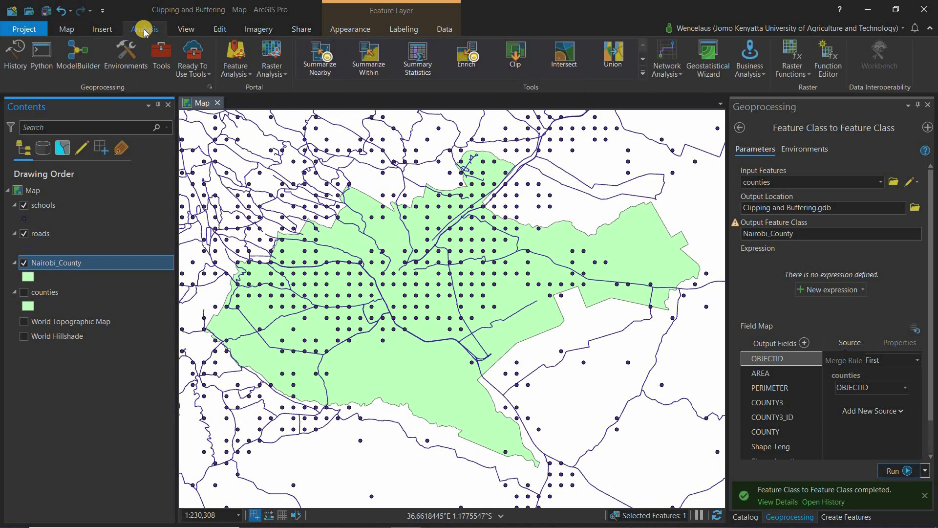
click(160, 58)
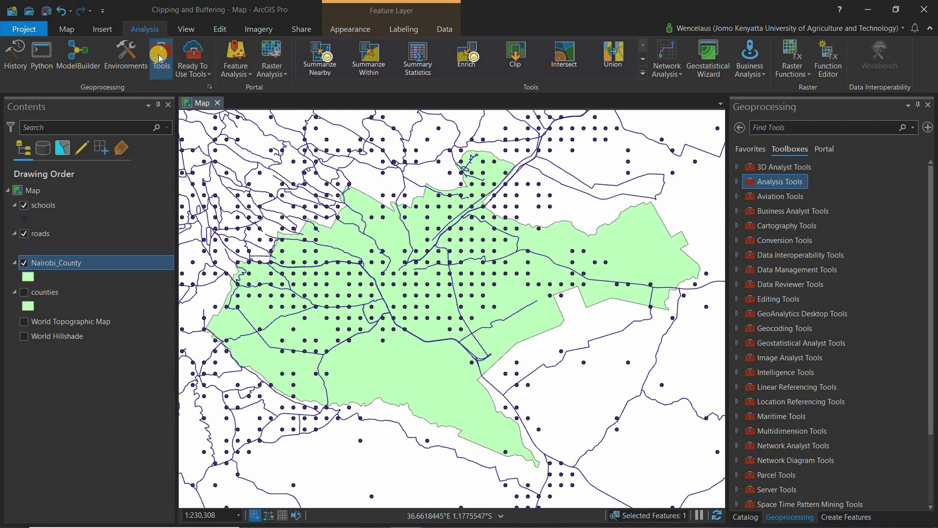
click(772, 127)
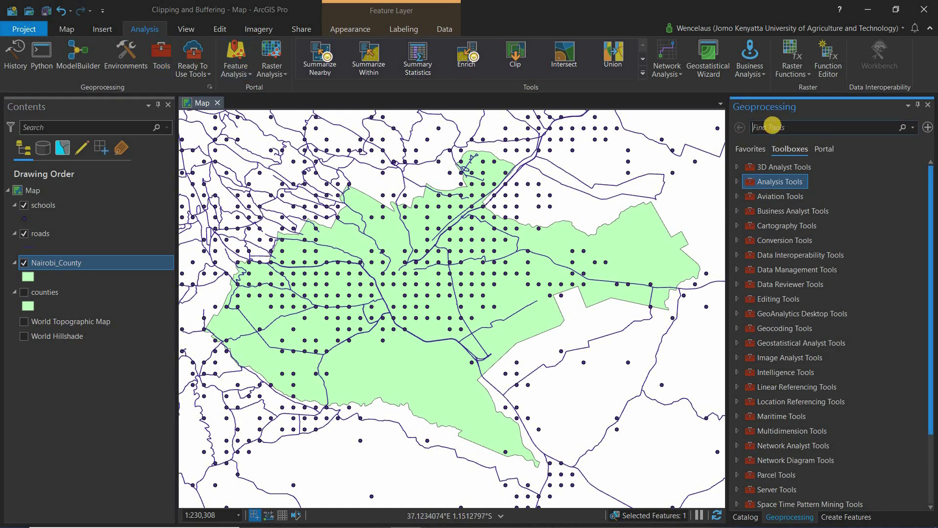
text(clip)
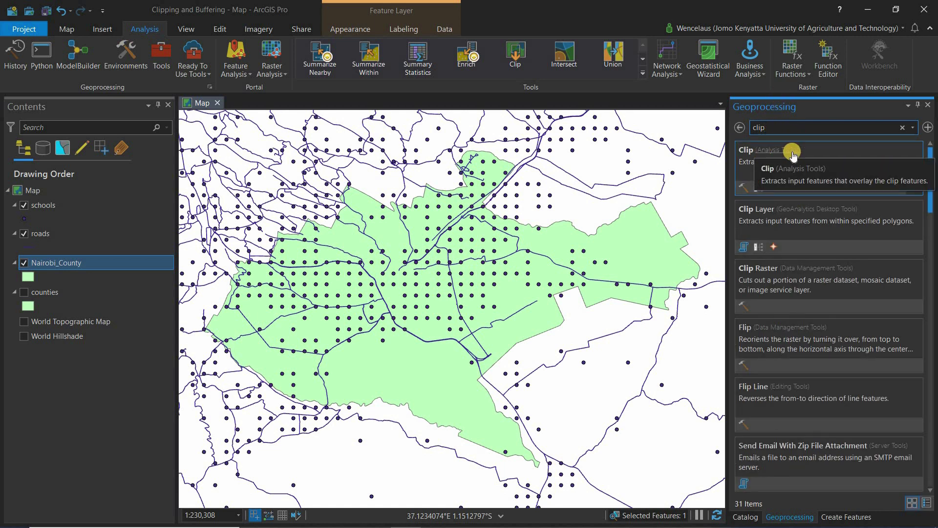
click(775, 150)
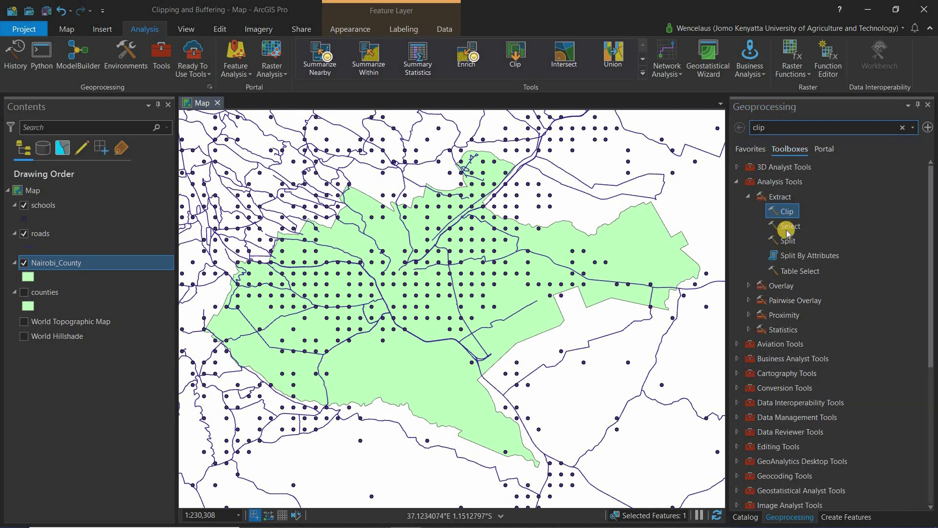
double_click(787, 212)
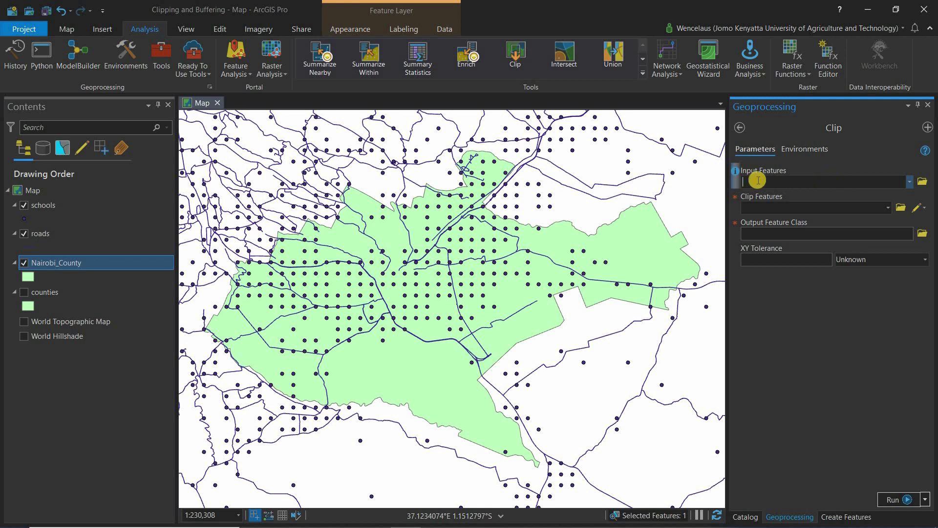
Set the Clip tool's input features to schools and its clip features to Nairobi_County
click(910, 184)
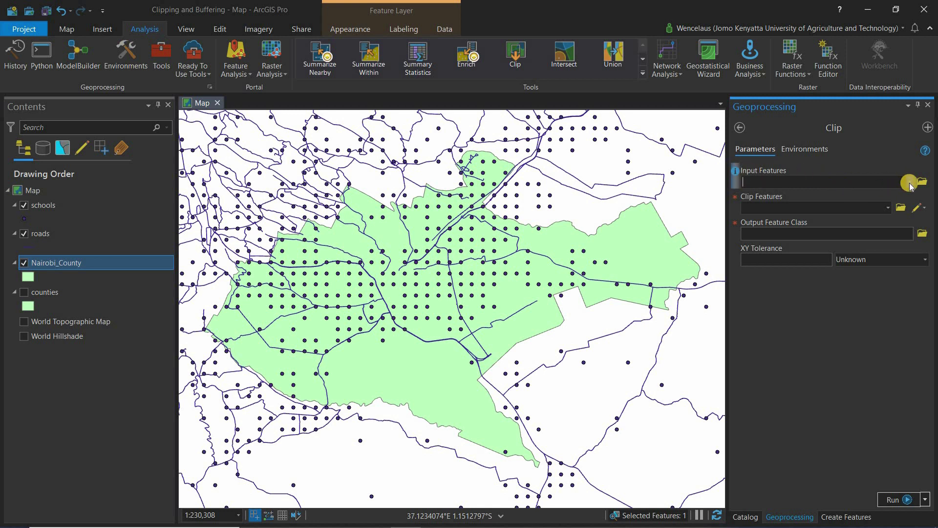
click(910, 184)
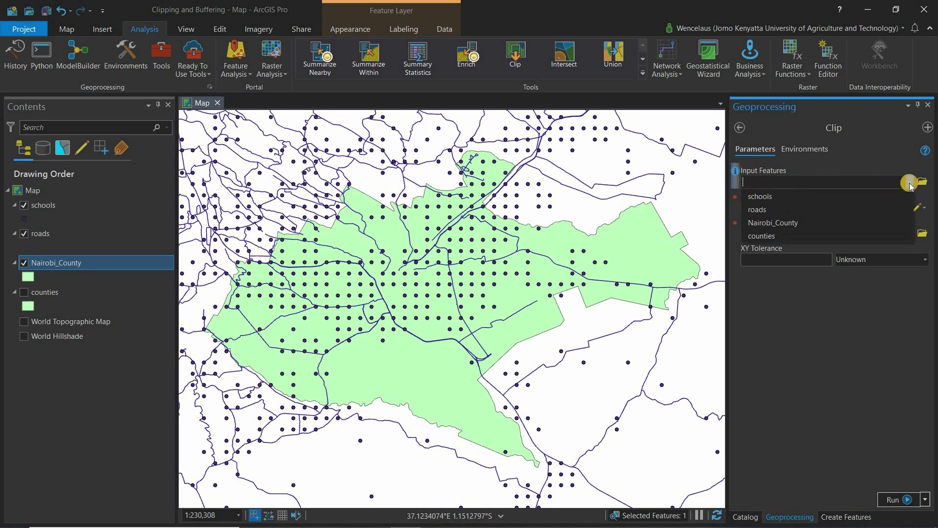
click(781, 195)
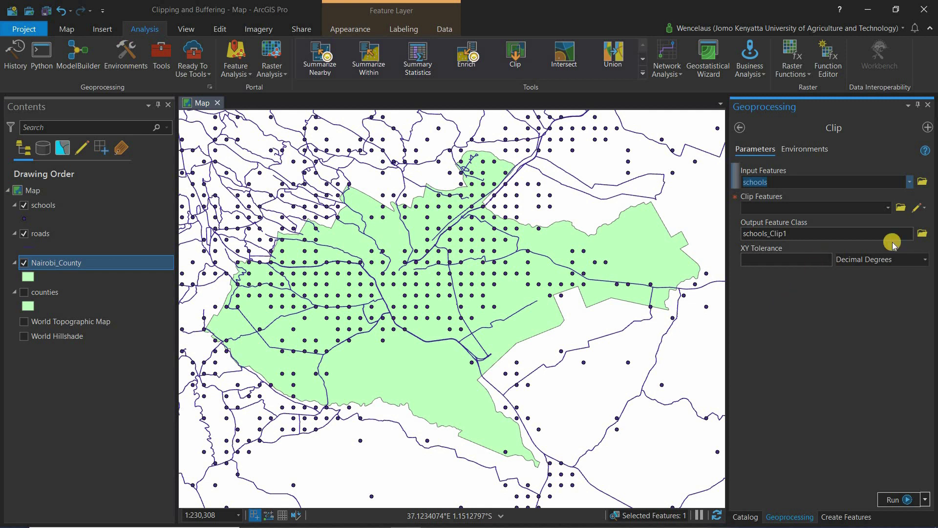
click(889, 208)
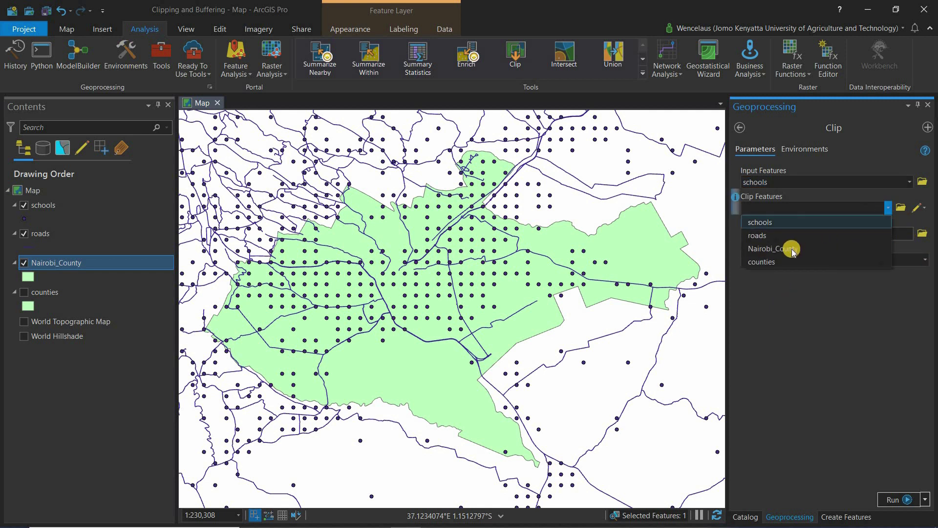
click(789, 248)
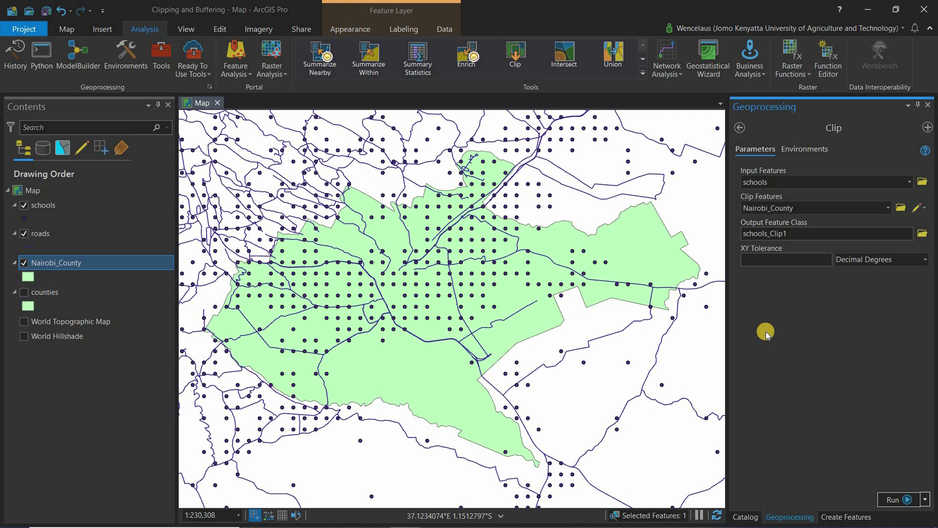
Run the schools clip with the output feature class named Nairobi_Schools, and hide the original schools layer
click(793, 233)
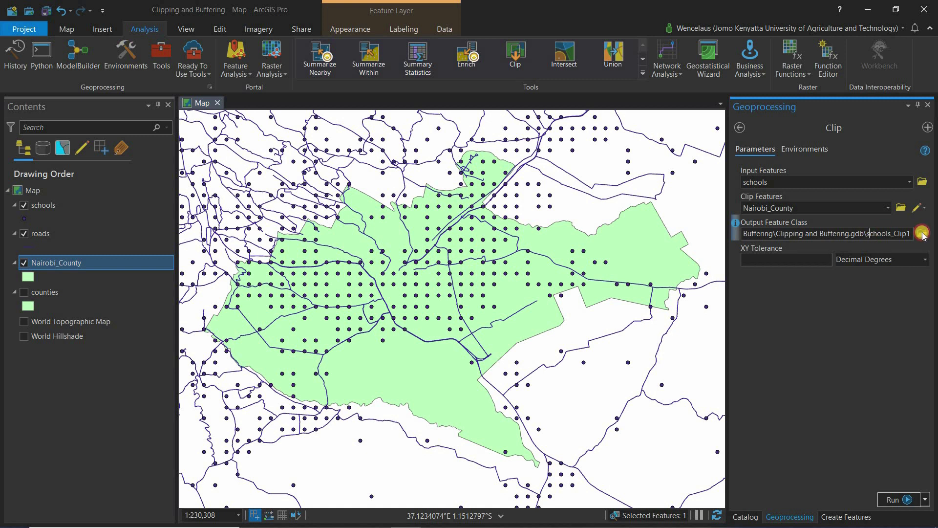
click(883, 233)
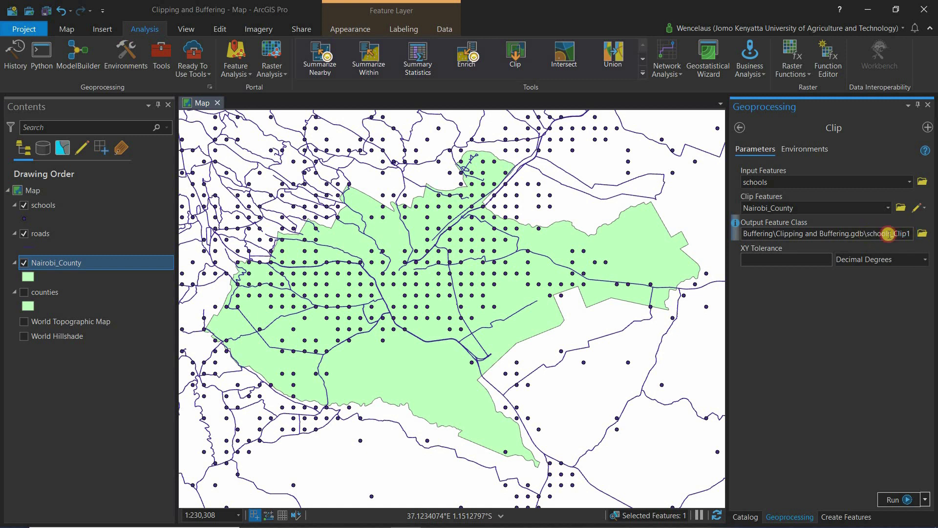
double_click(908, 233)
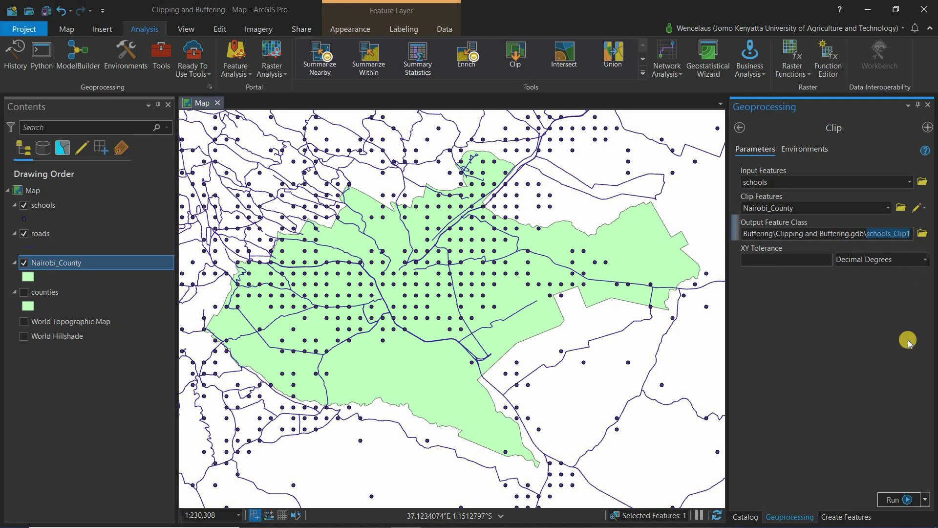
text(Nai)
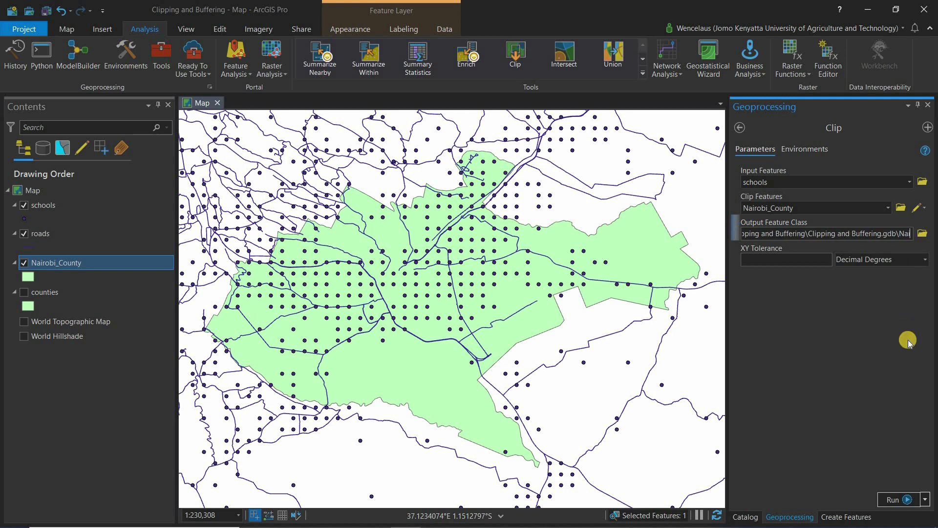
text(robi)
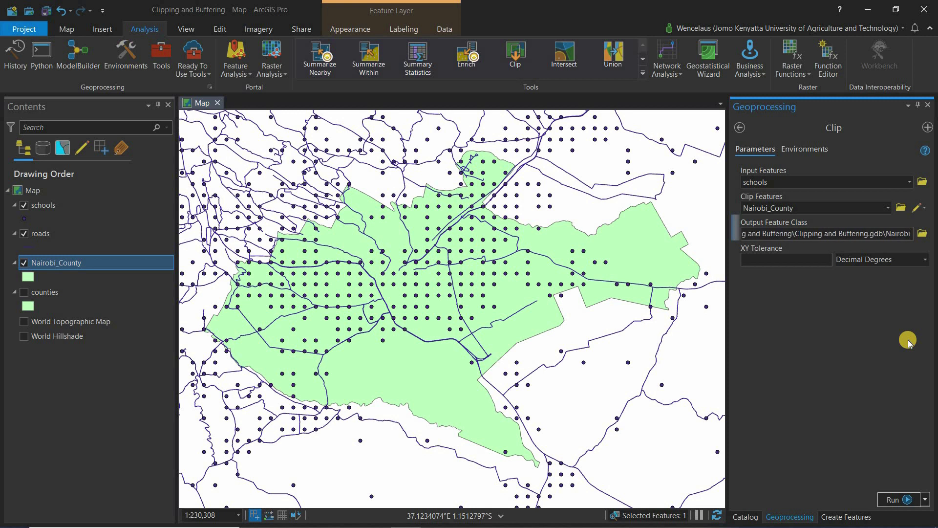
text(_C)
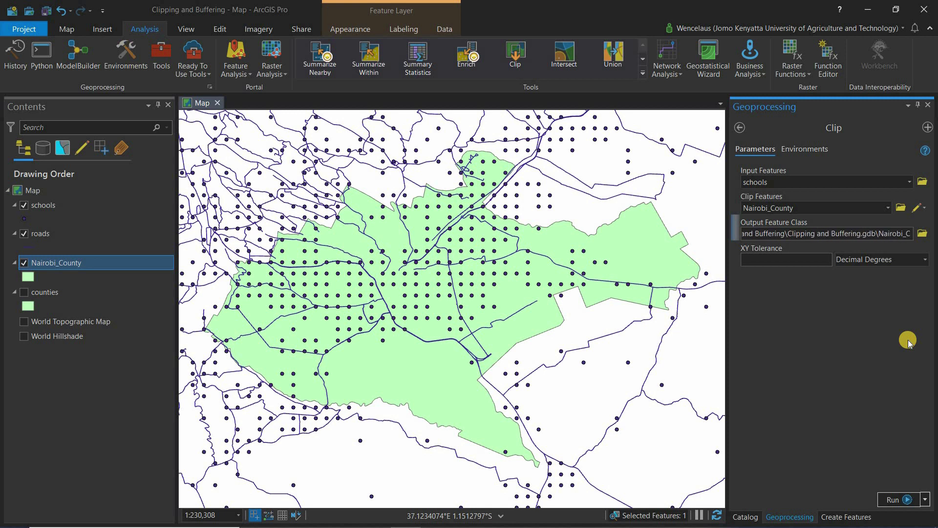
key(BackSpace)
text(Sc)
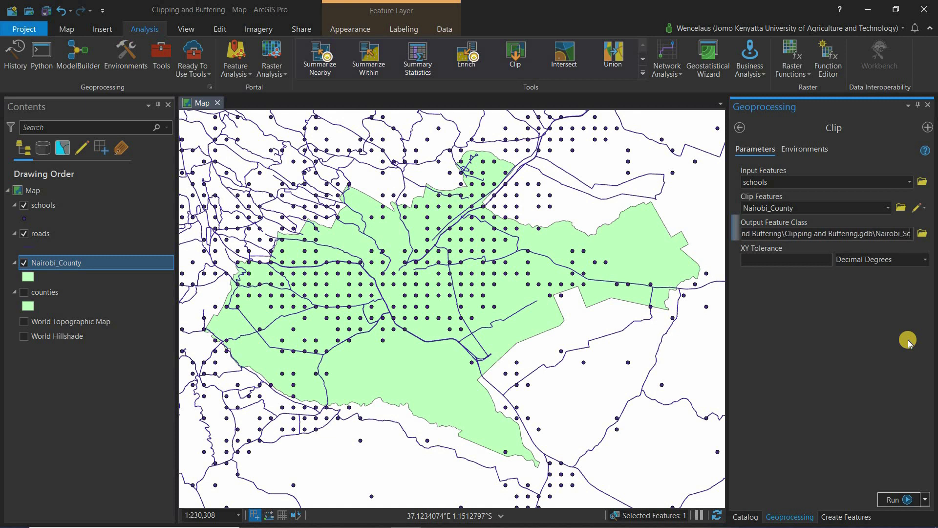
text(hools)
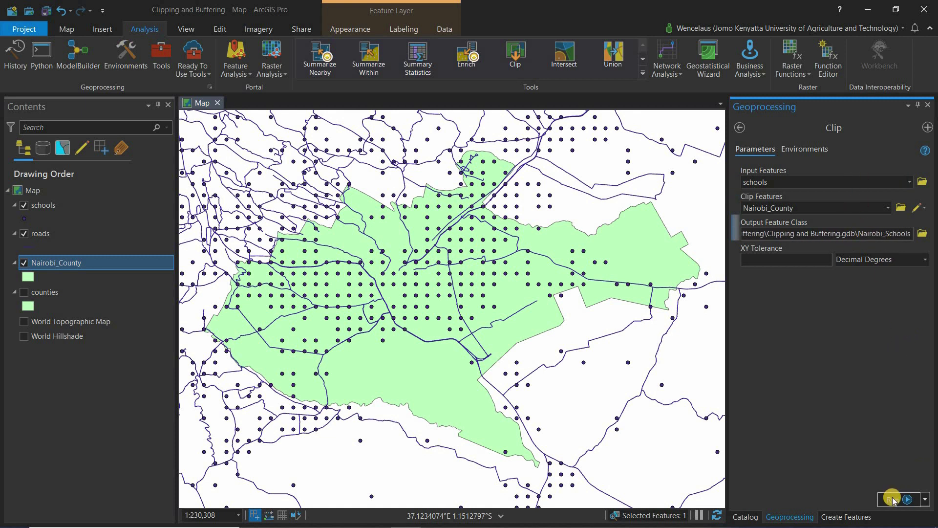
click(893, 499)
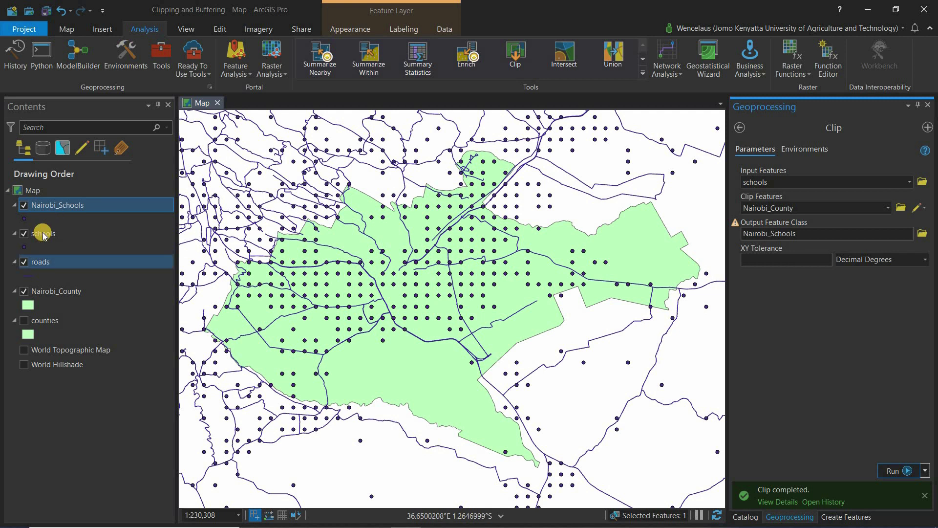
click(24, 234)
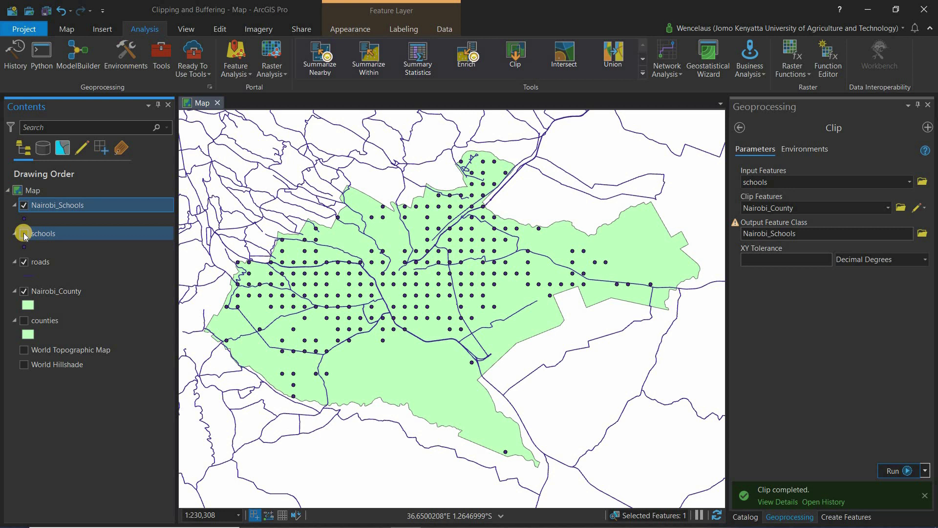
Clip the roads layer to Nairobi_County as a feature class named Nairobi_Roads, and hide the original roads layer
click(910, 183)
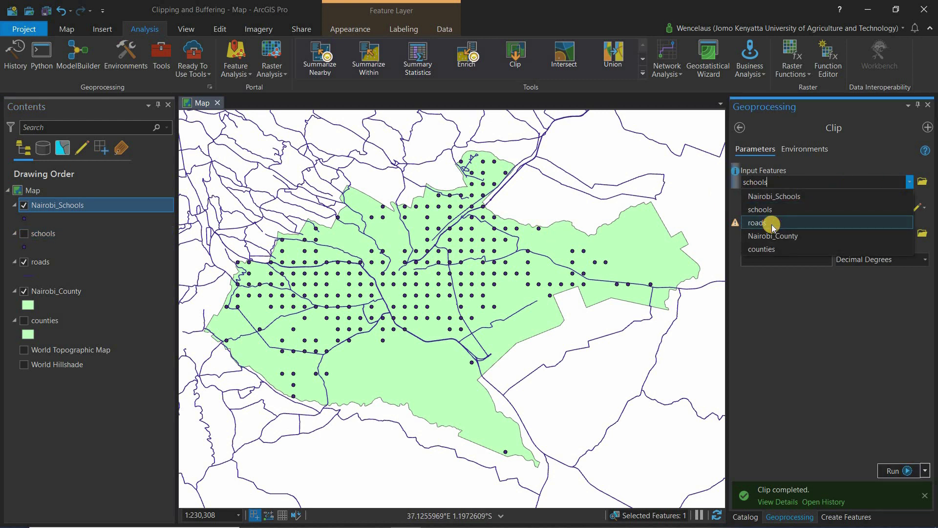
click(773, 224)
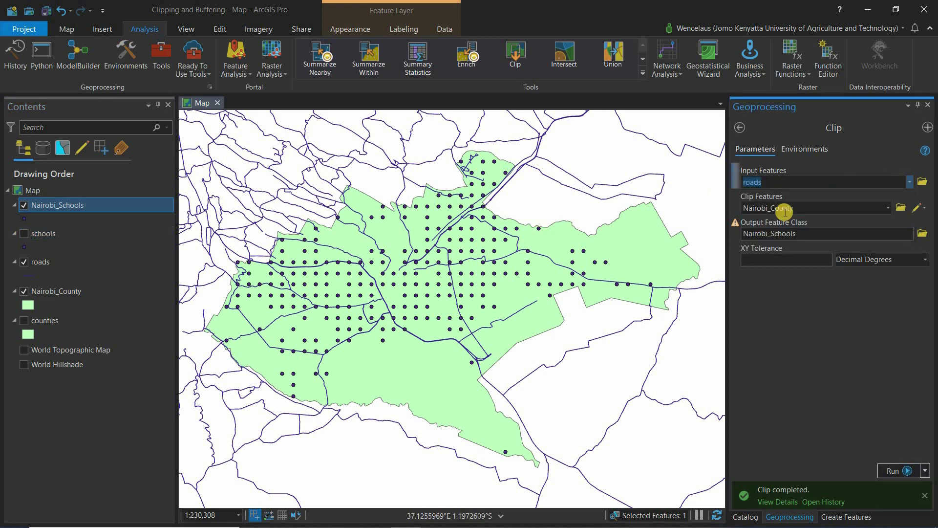
click(808, 238)
click(896, 233)
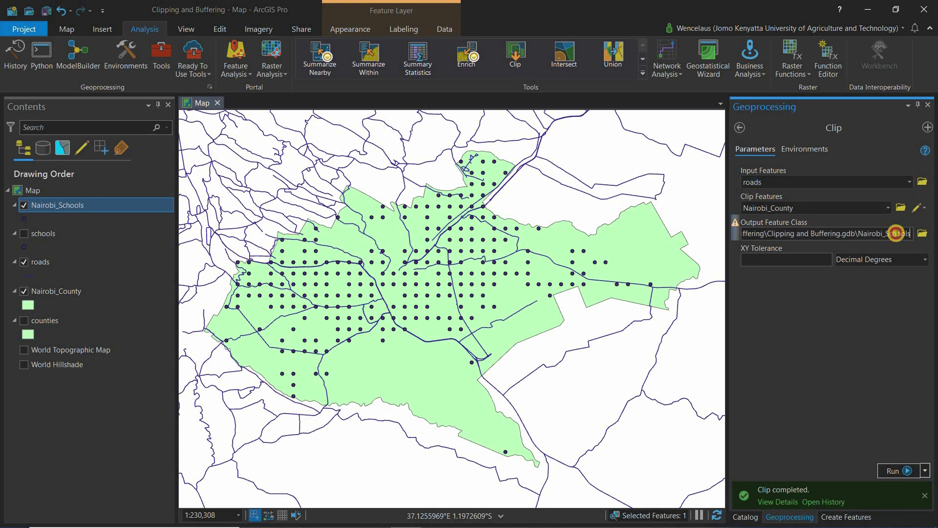
double_click(896, 233)
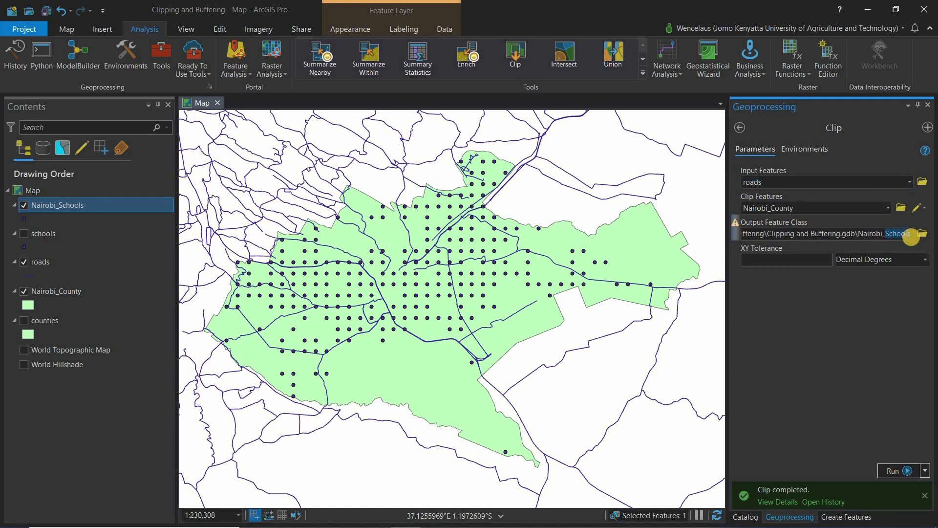
text(Roads)
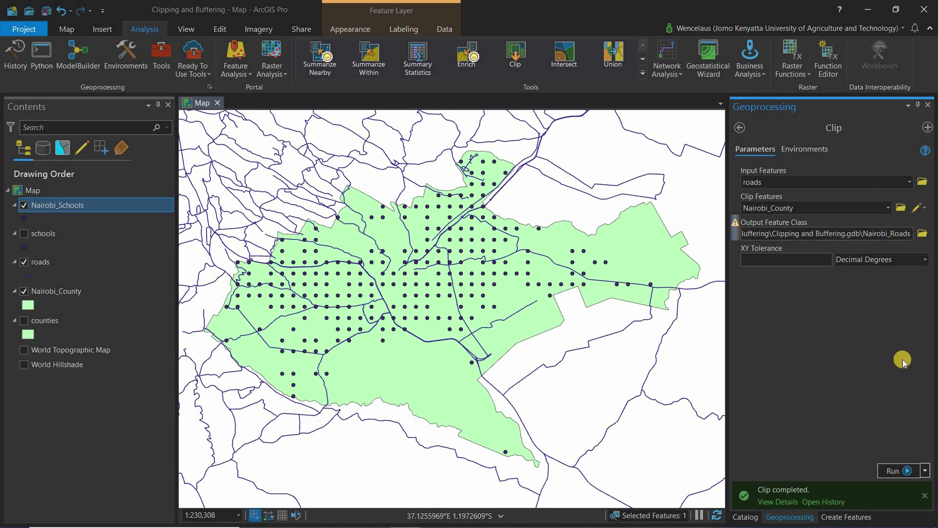
click(901, 472)
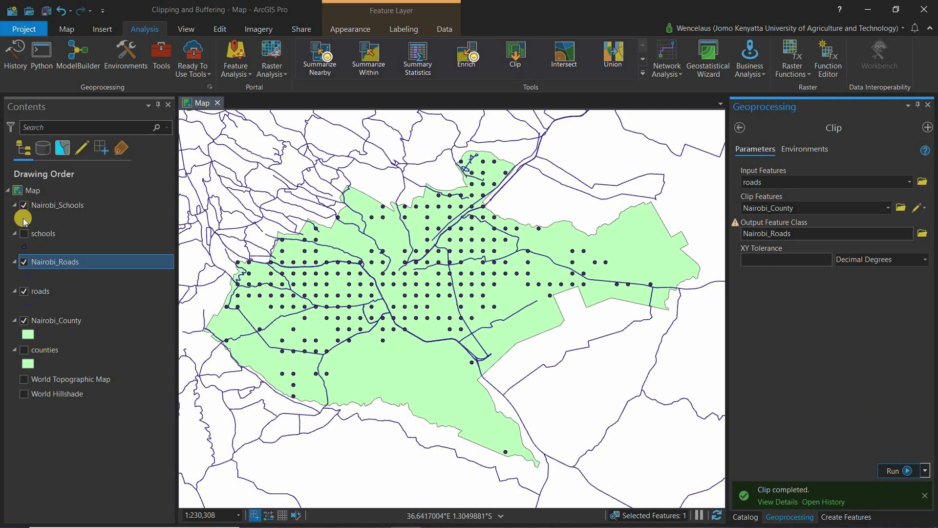
click(23, 291)
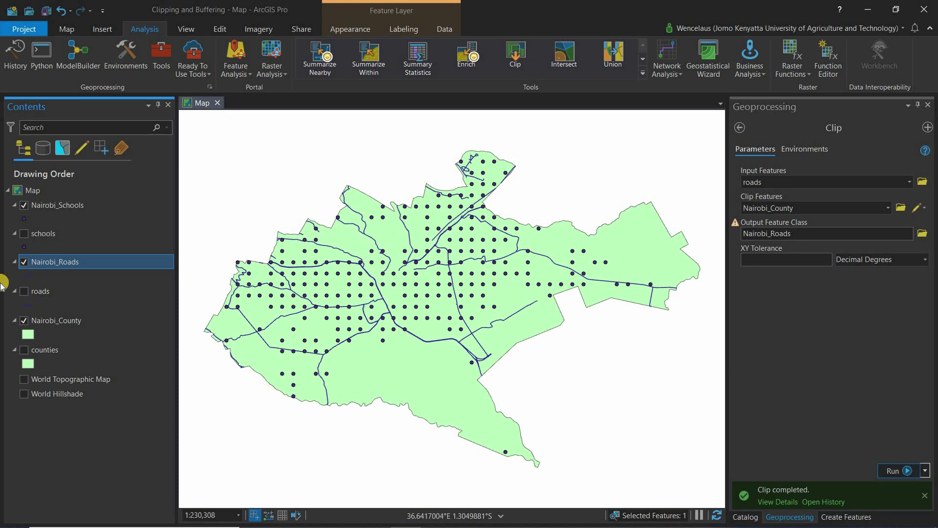
Remove the original schools, roads and counties layers from the map
right_click(42, 233)
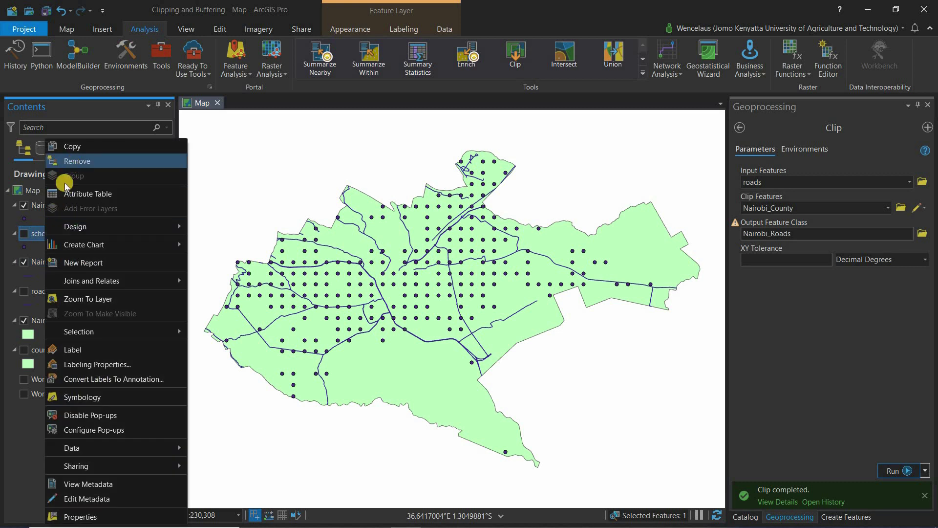
click(76, 161)
right_click(46, 266)
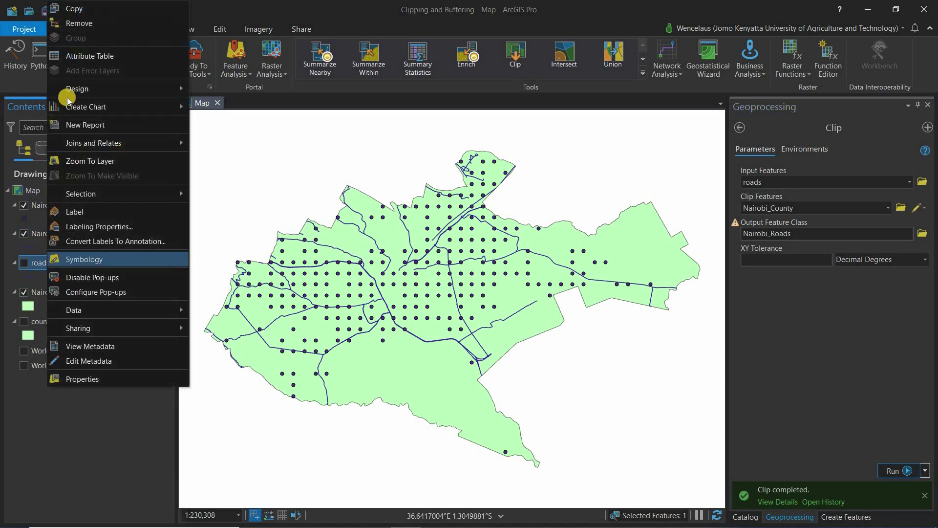
click(90, 25)
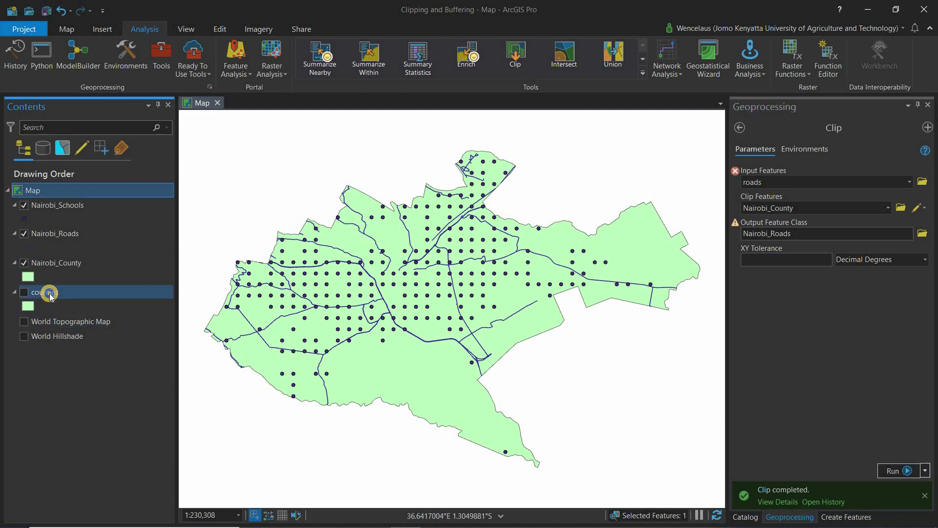
right_click(44, 292)
click(84, 30)
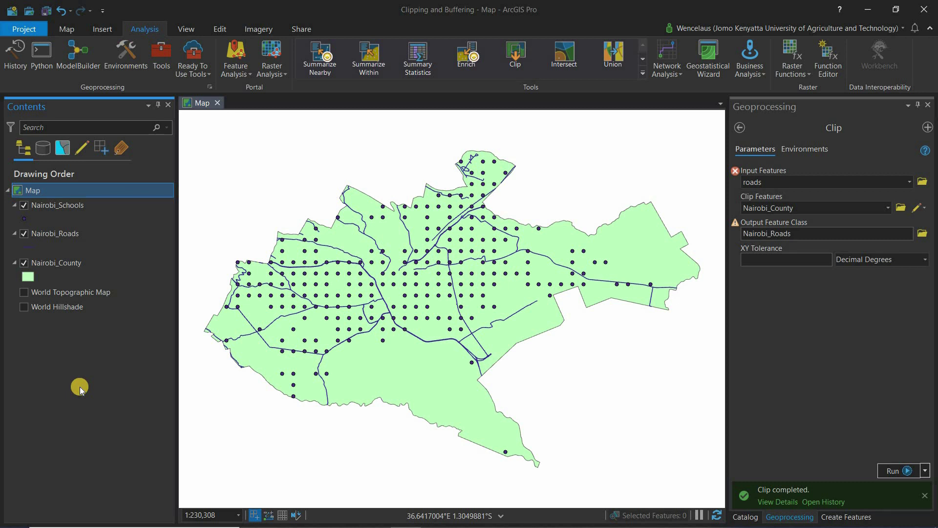
Find the Buffer tool in the Proximity toolset of Analysis Tools and open it
click(57, 234)
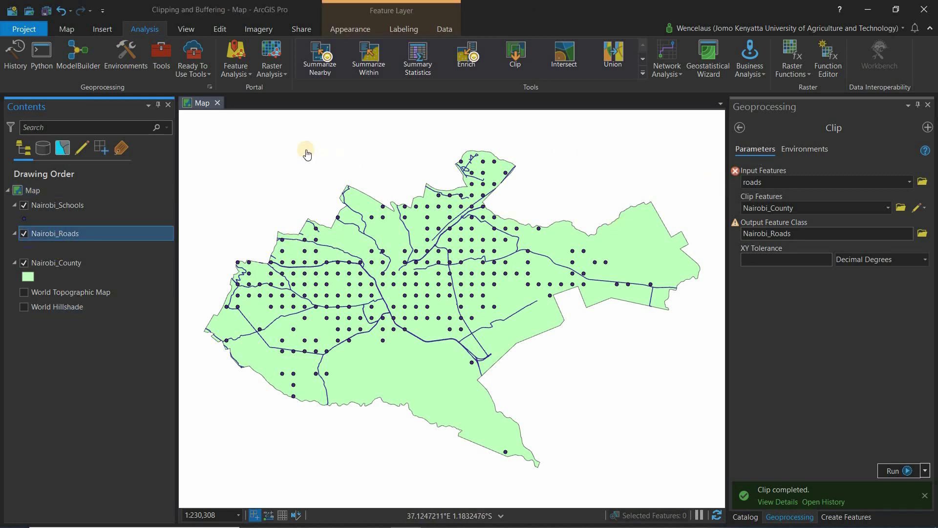
click(165, 56)
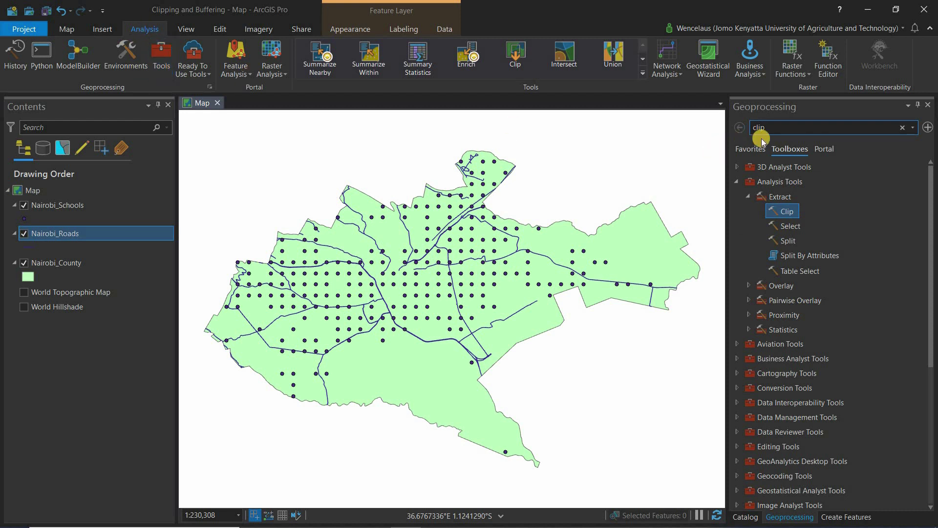
click(783, 129)
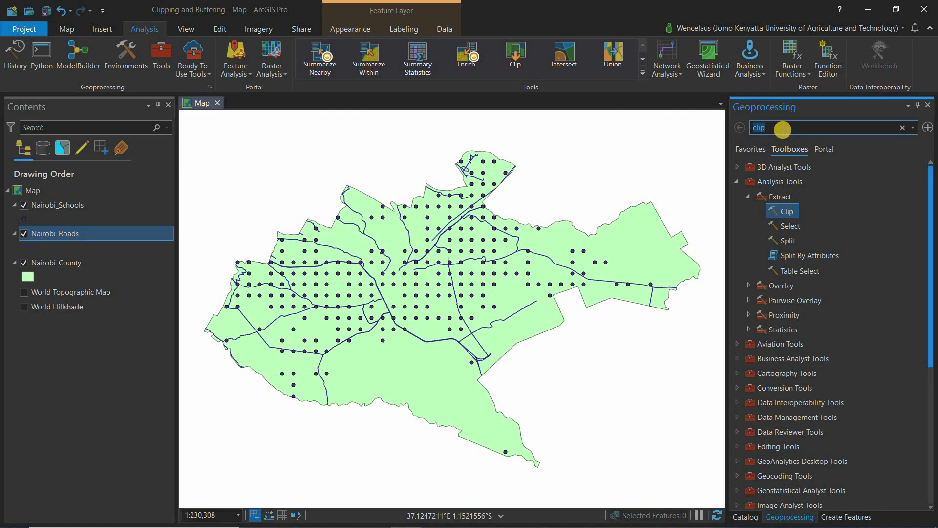
text(buf)
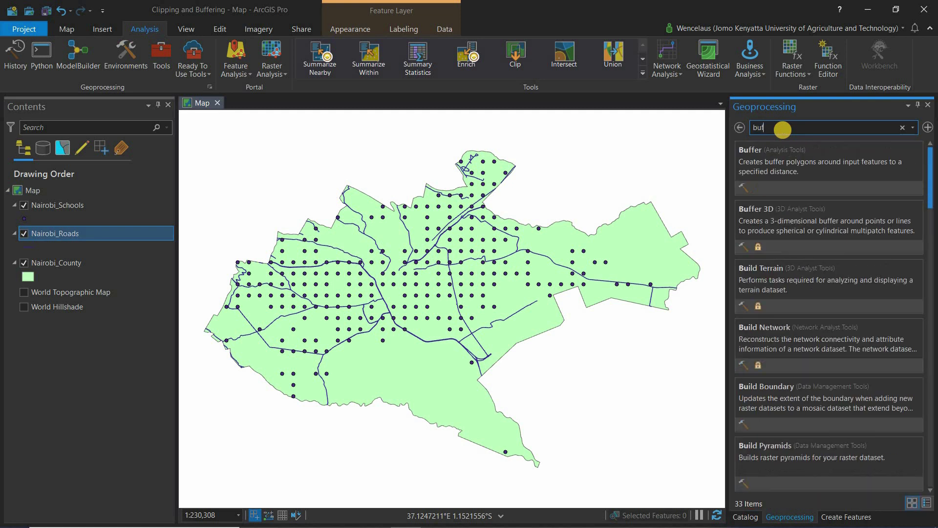
text(fer)
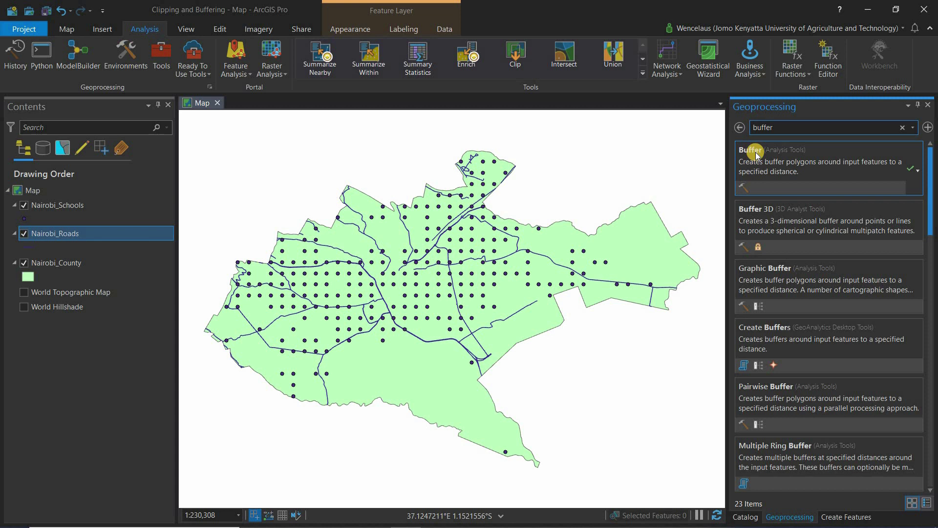
click(794, 150)
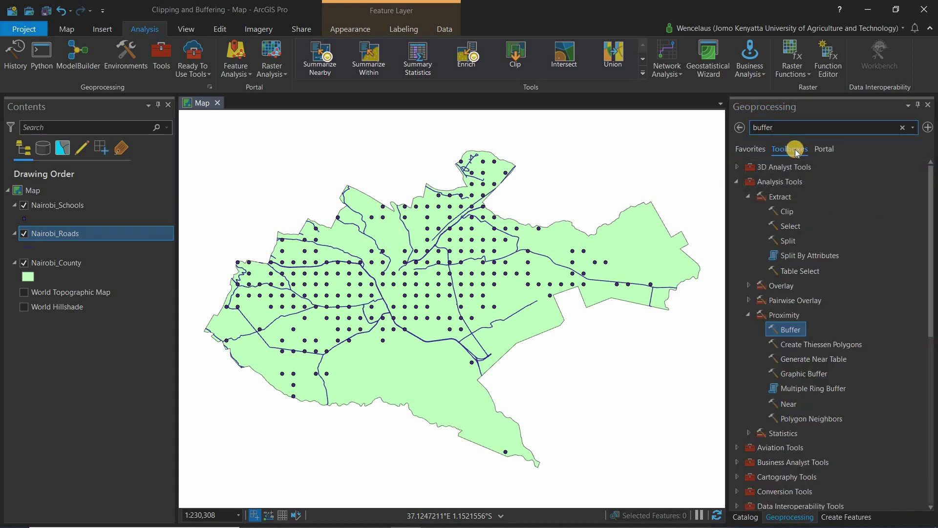
click(792, 331)
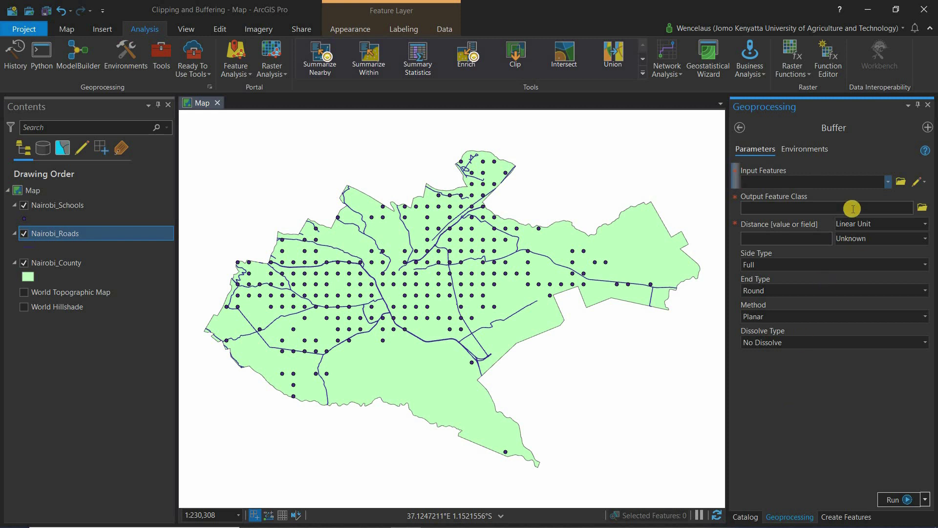
Buffer Nairobi_Roads by 500 meters into the feature class Nairobi_Roads_Buffer, with full side, round ends, planar method and no dissolve
click(889, 183)
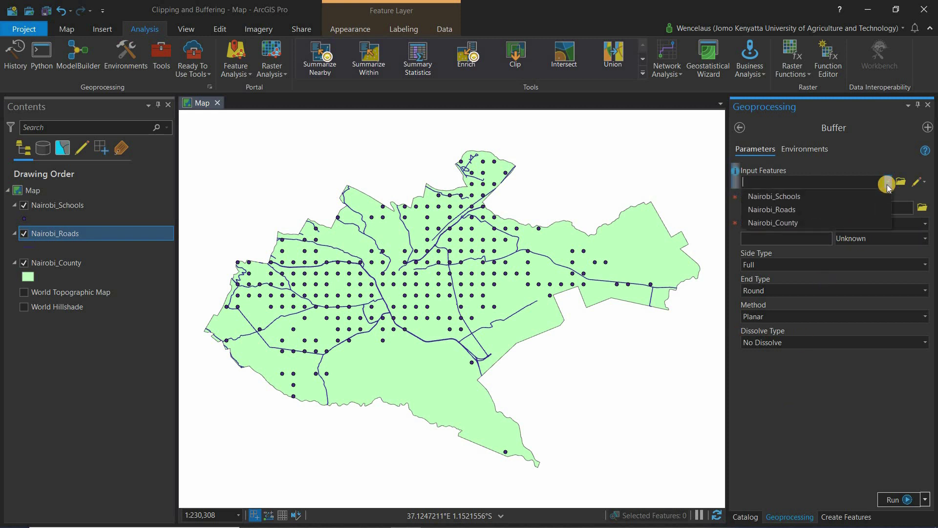
click(792, 211)
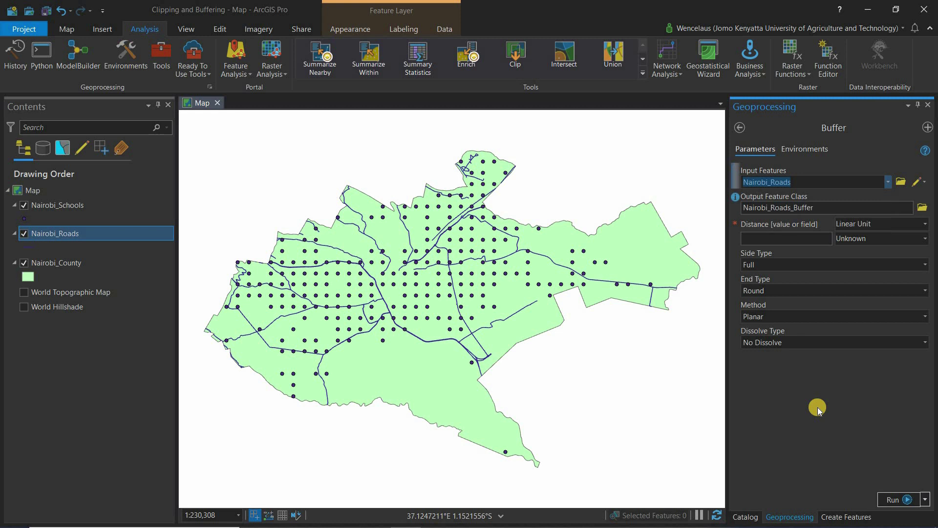
click(786, 236)
text(500)
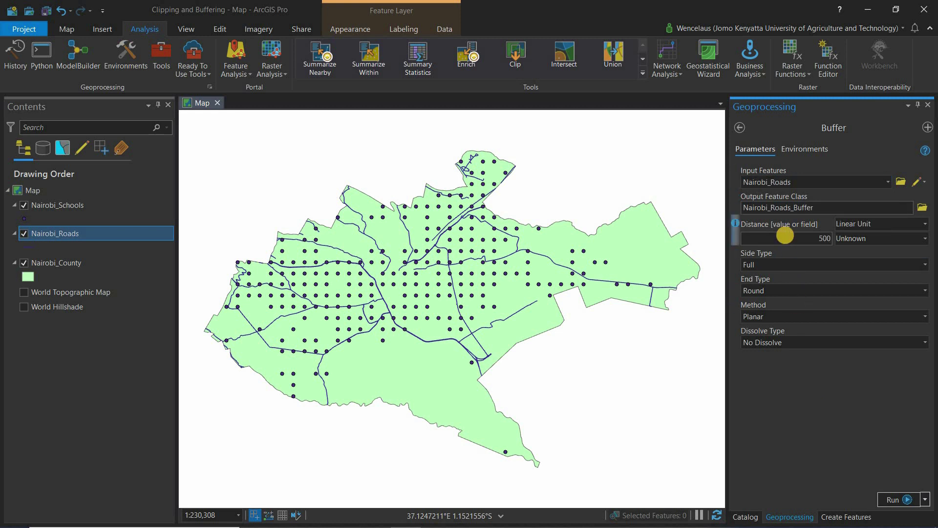
click(898, 240)
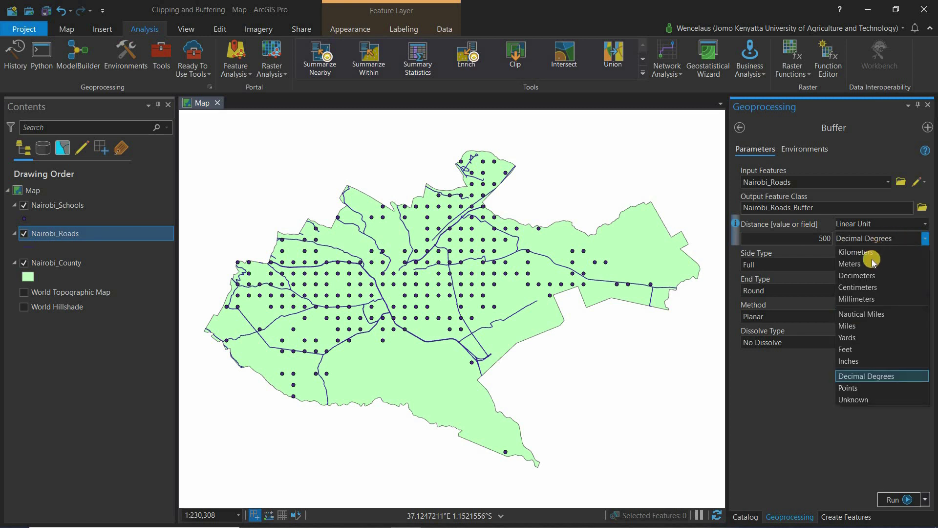
click(850, 259)
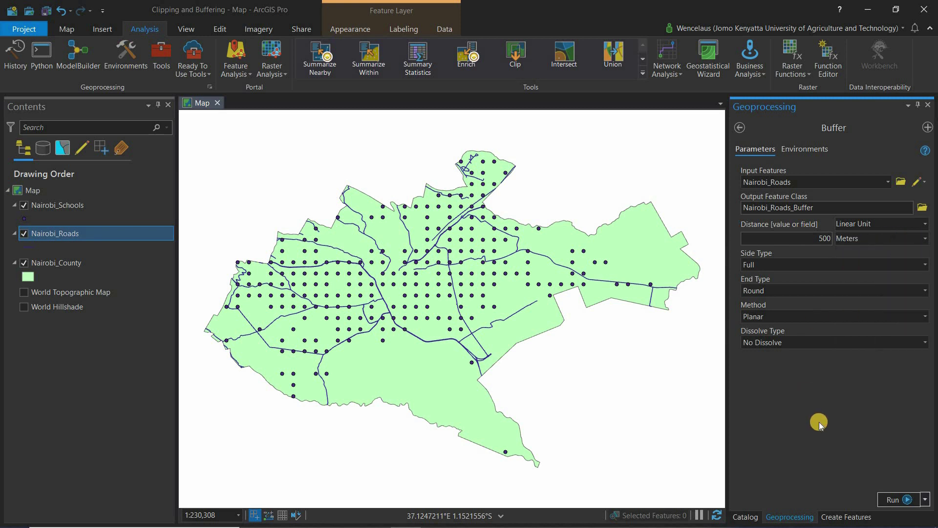
click(897, 499)
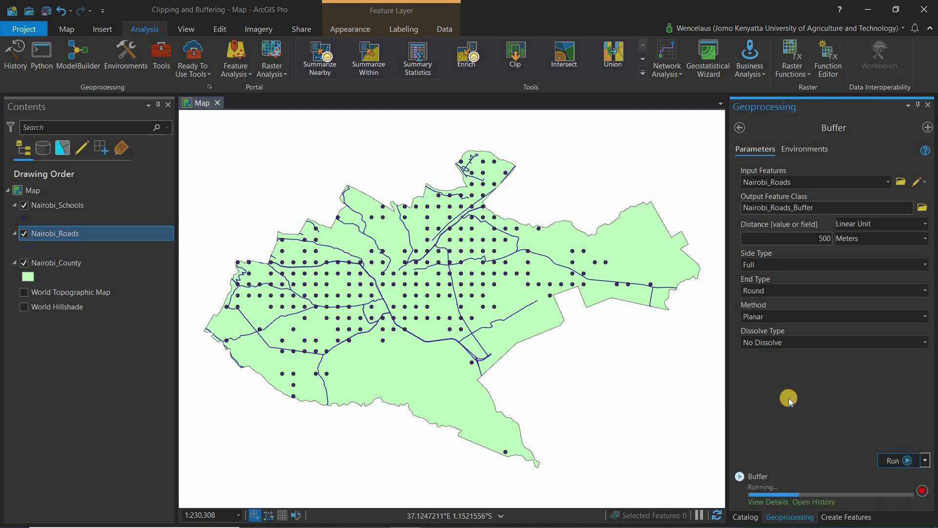
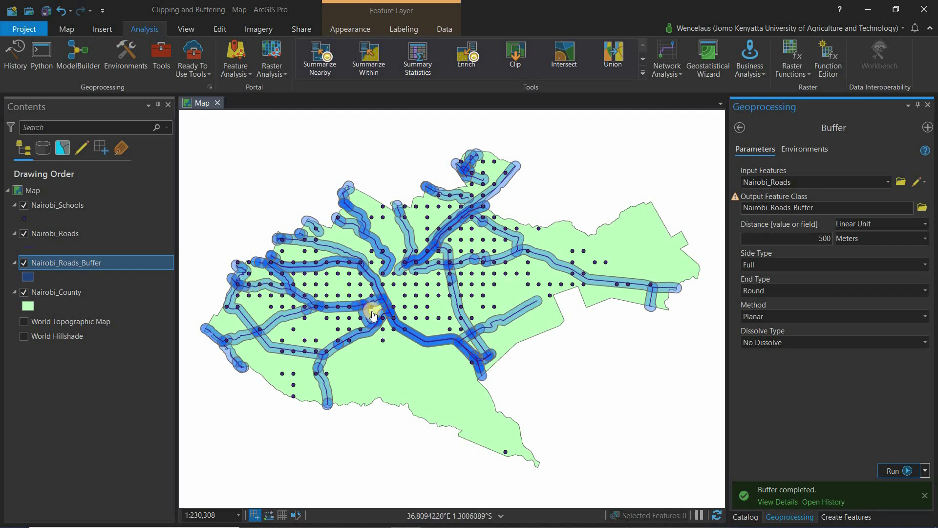
Start a Select Layer By Location operation with Nairobi_Schools as the input features
click(219, 183)
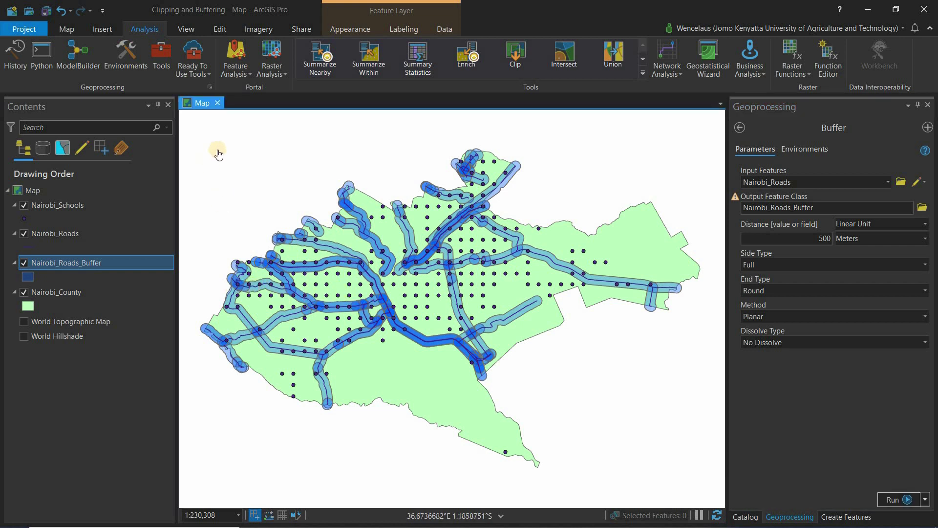
click(101, 29)
click(67, 29)
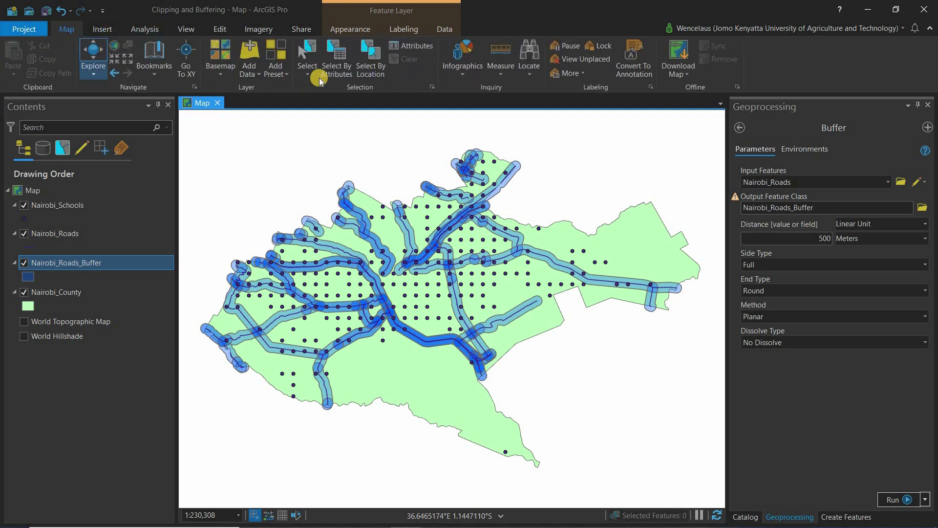
click(368, 61)
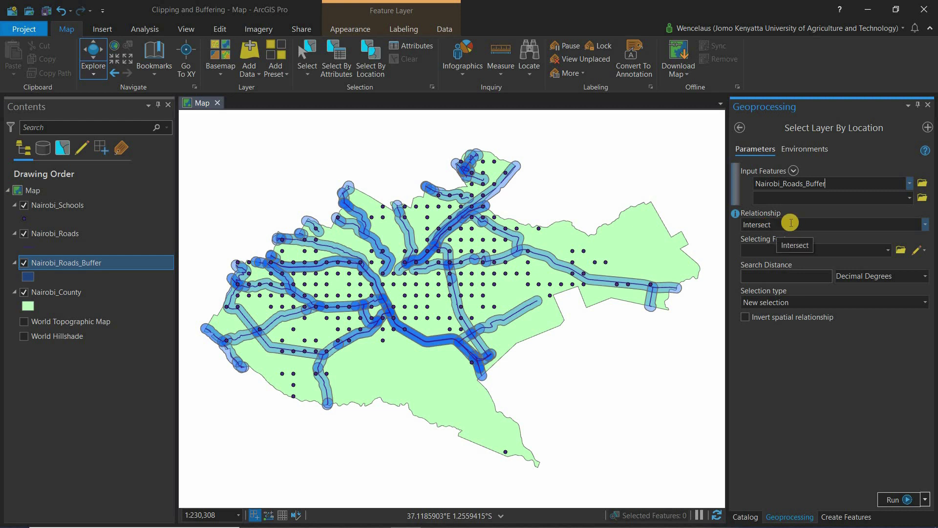
click(884, 250)
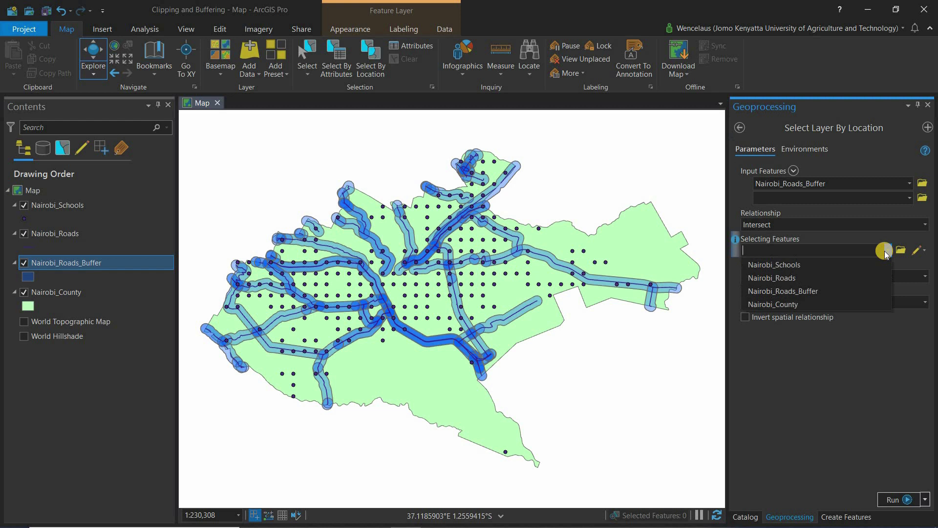
click(912, 183)
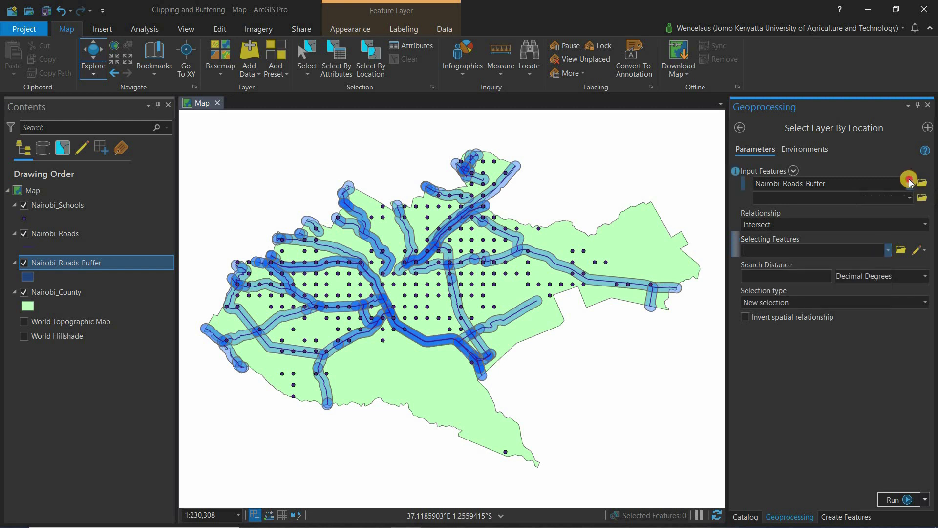
click(910, 183)
click(821, 198)
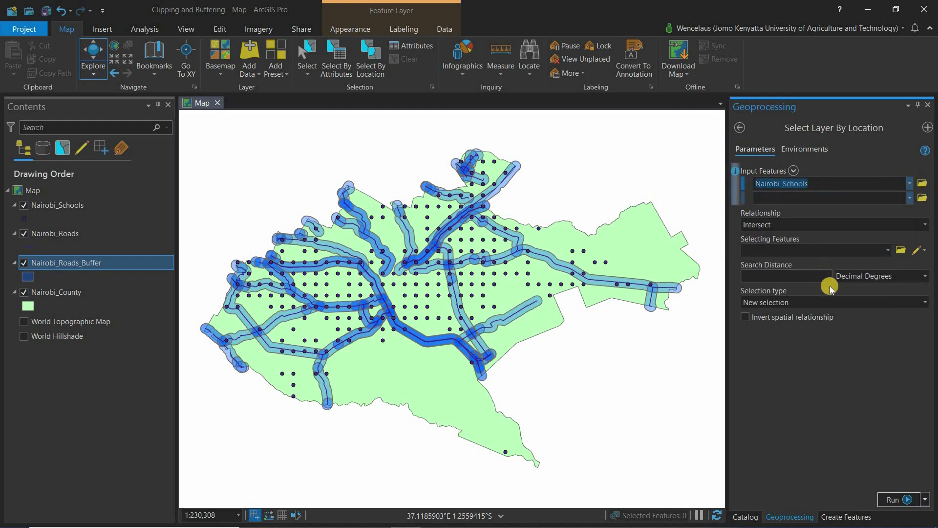
Select the schools that intersect Nairobi_Roads_Buffer as a new selection
click(887, 251)
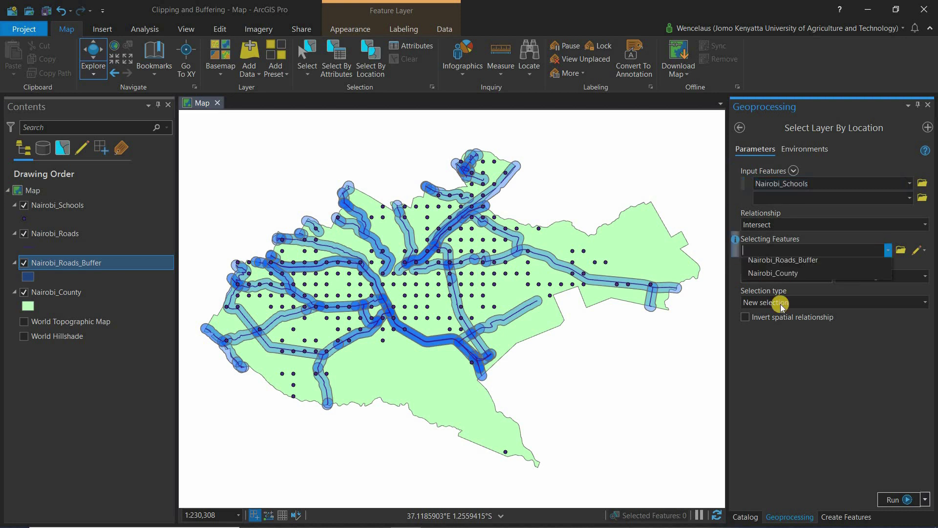
click(777, 292)
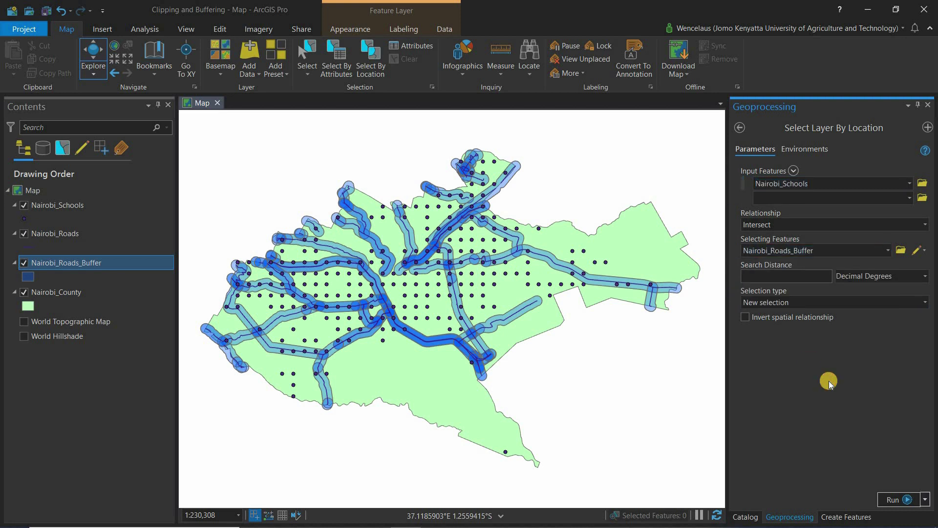
click(894, 500)
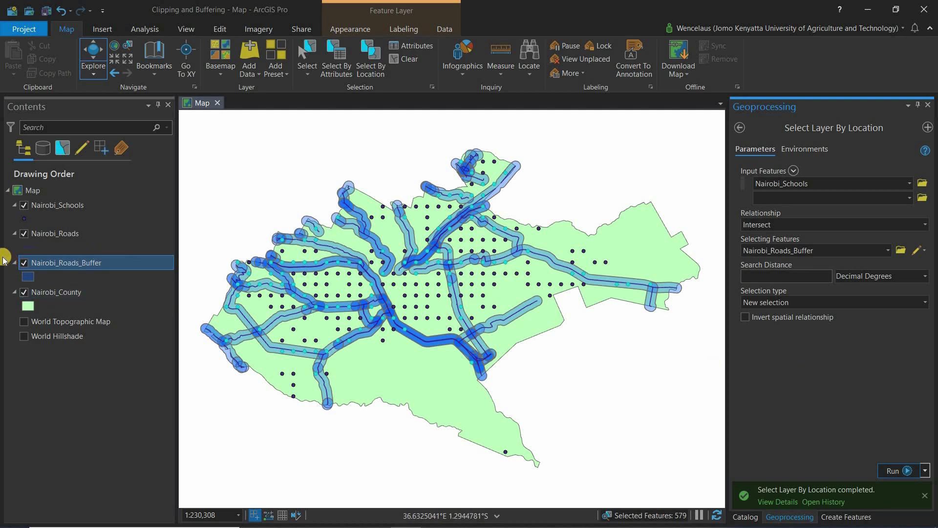
Hide the Nairobi_Roads, Nairobi_Roads_Buffer and Nairobi_County layers and examine the distribution of the selected schools
click(23, 234)
click(23, 234)
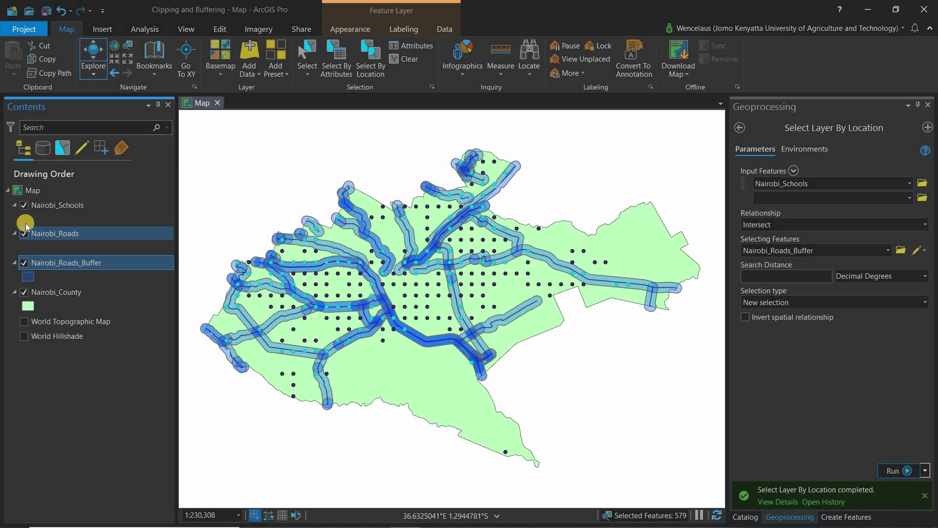
click(23, 234)
click(24, 263)
click(25, 292)
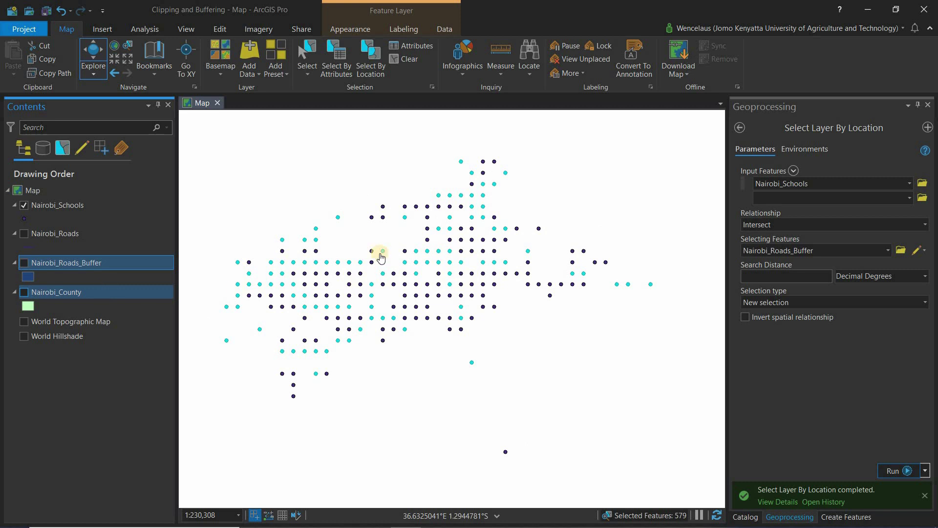
scroll(442, 250, up, 2)
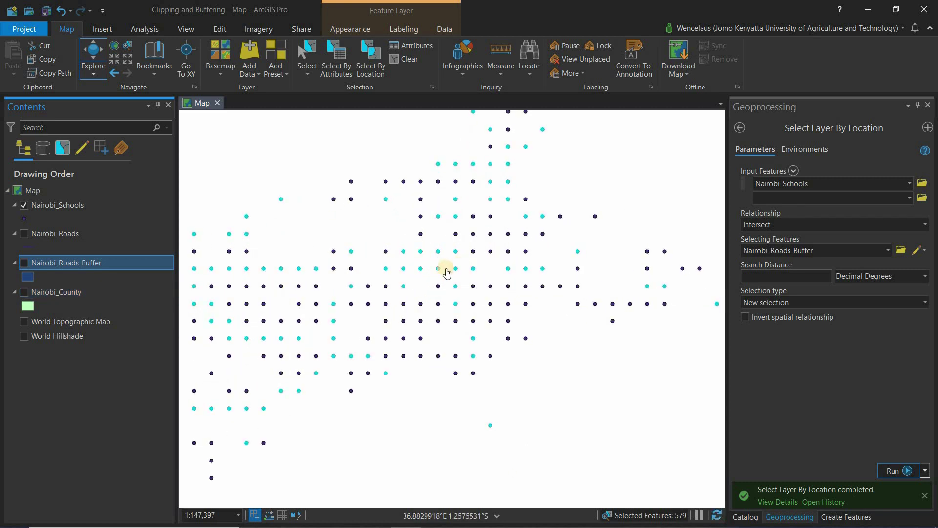
scroll(446, 270, down, 2)
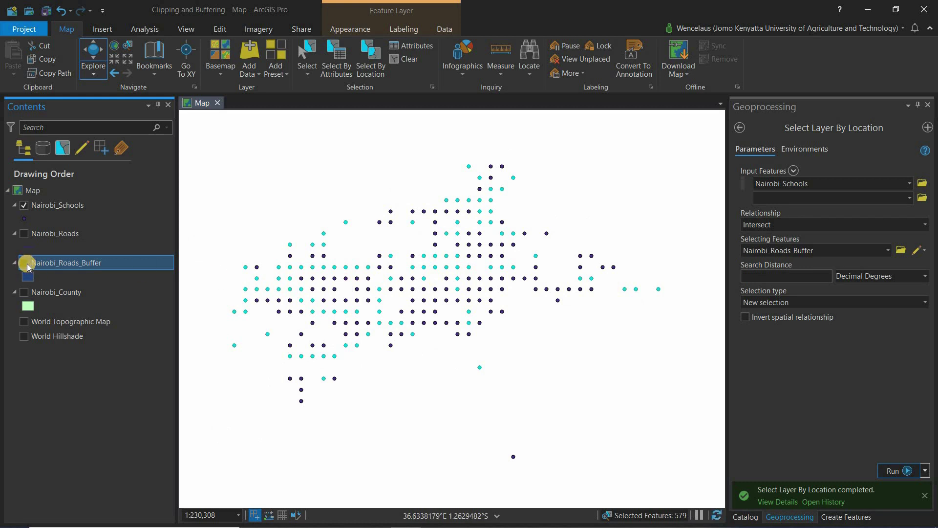
Show the Nairobi_Roads_Buffer, Nairobi_Roads and Nairobi_County layers again to compare the selected schools with the road buffers
click(24, 262)
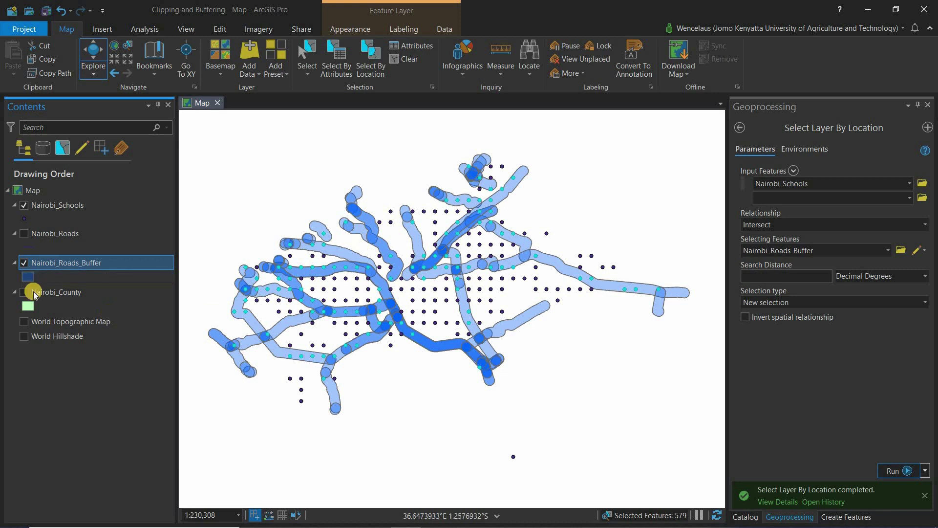
click(23, 264)
click(22, 264)
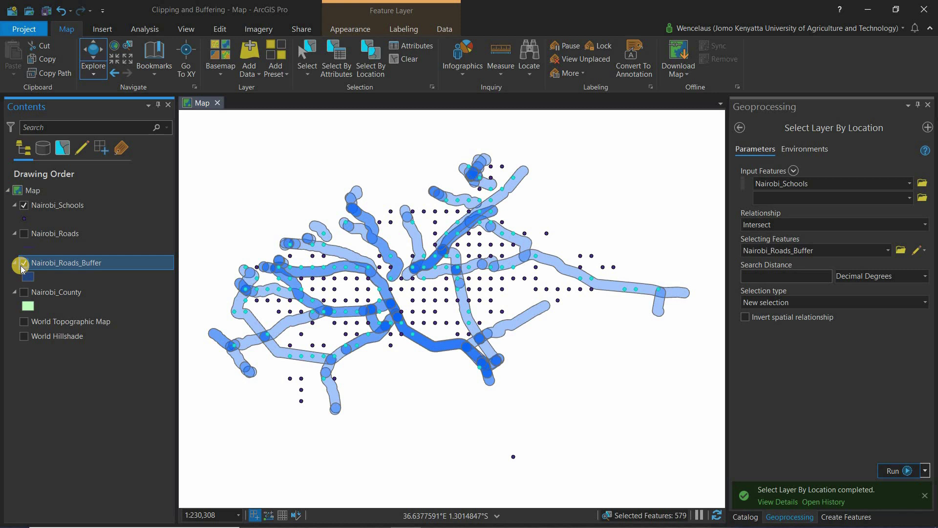
click(22, 237)
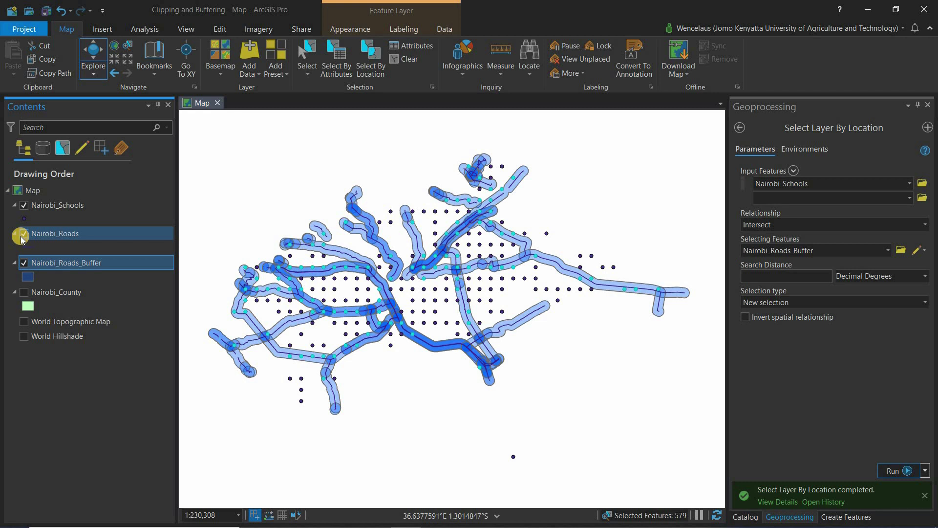
click(24, 292)
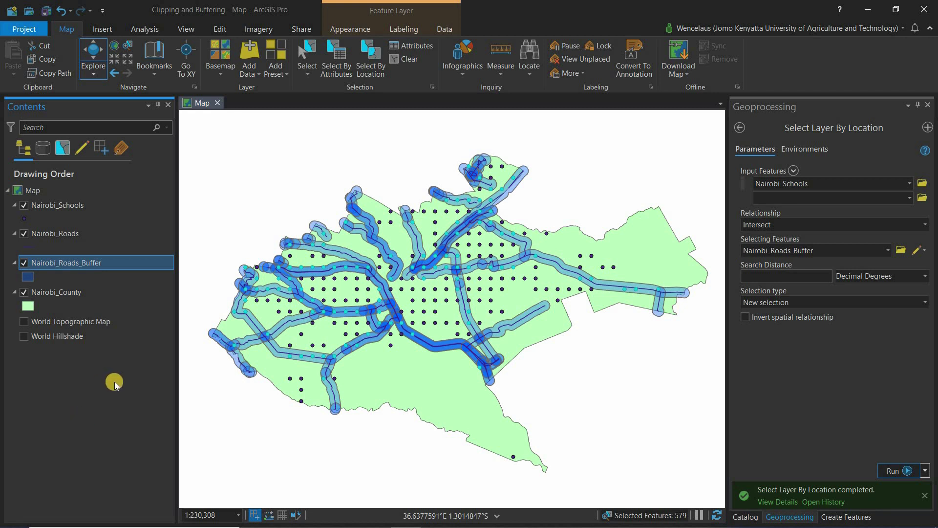
Clear the selected schools and hide the Nairobi_Roads_Buffer layer
click(405, 58)
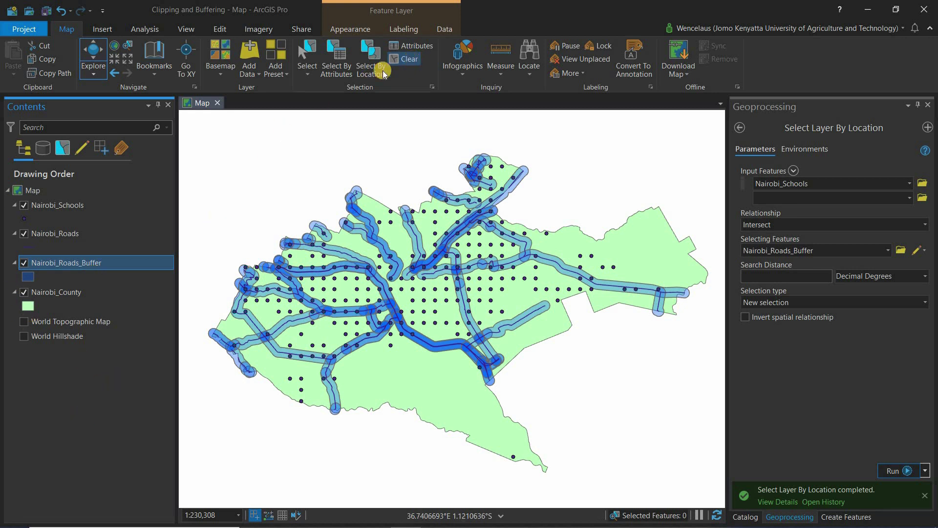
click(24, 263)
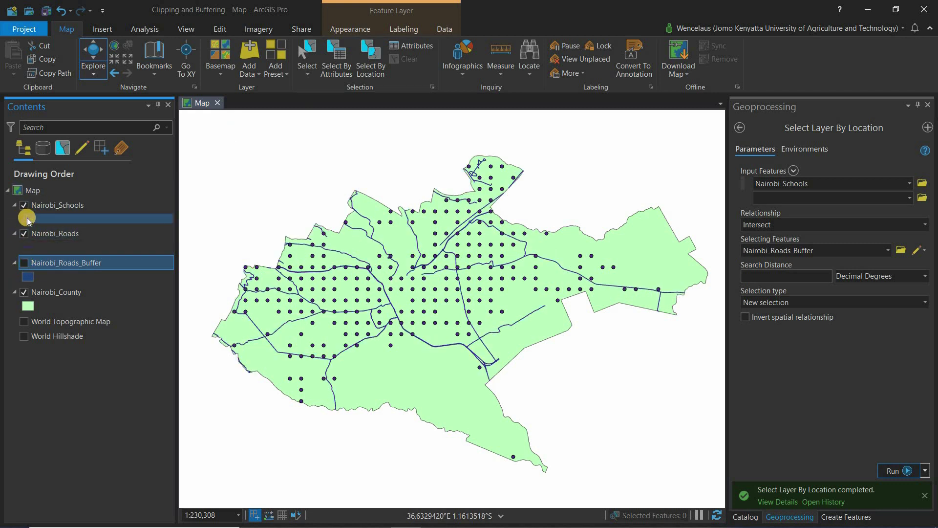
Search all symbol styles for "school" and apply the smallest ArcGIS 2D School symbol to the Nairobi_Schools layer
click(44, 206)
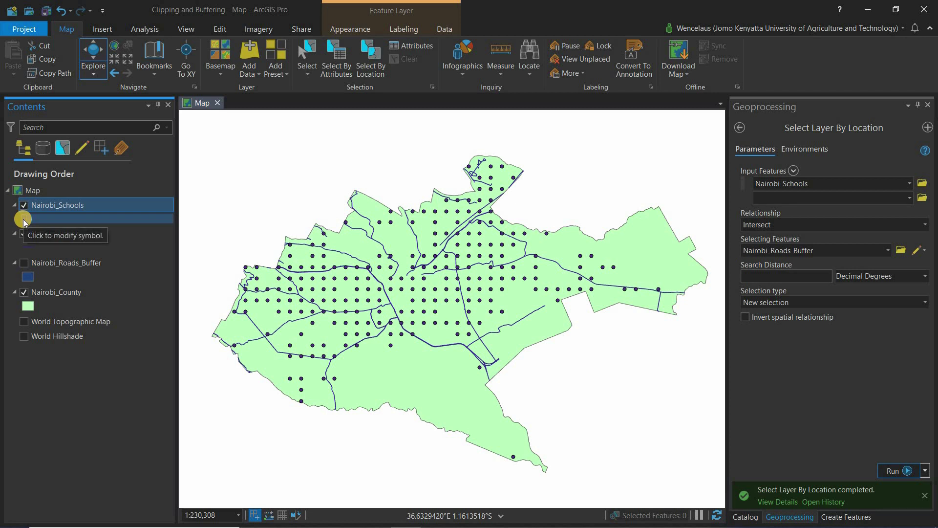
click(23, 220)
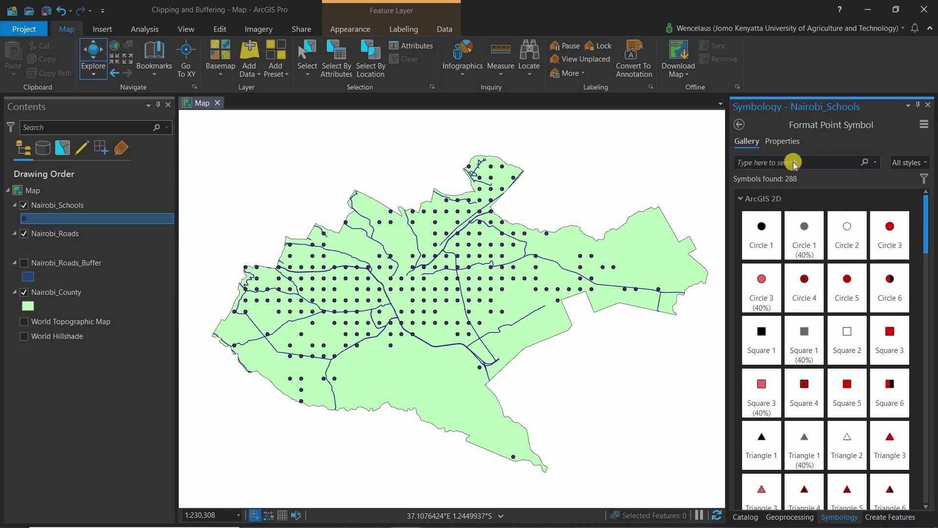
click(914, 165)
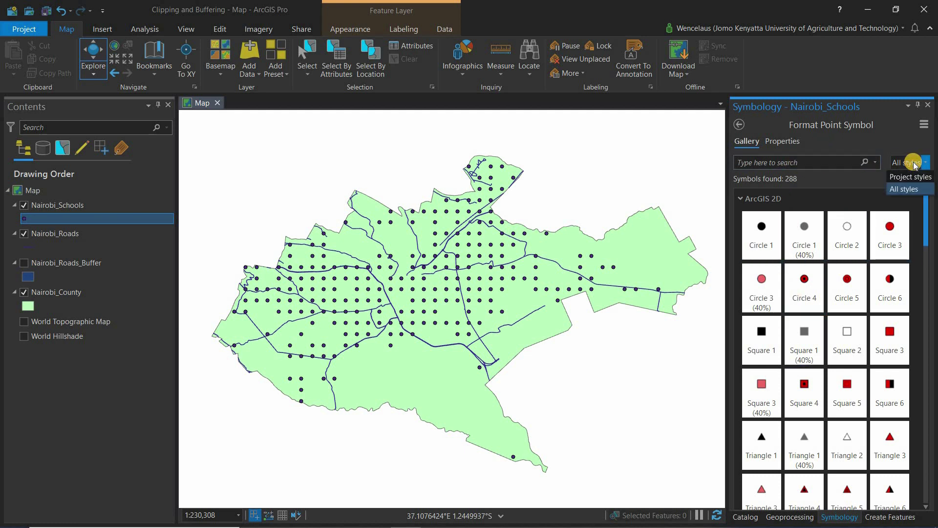
click(899, 195)
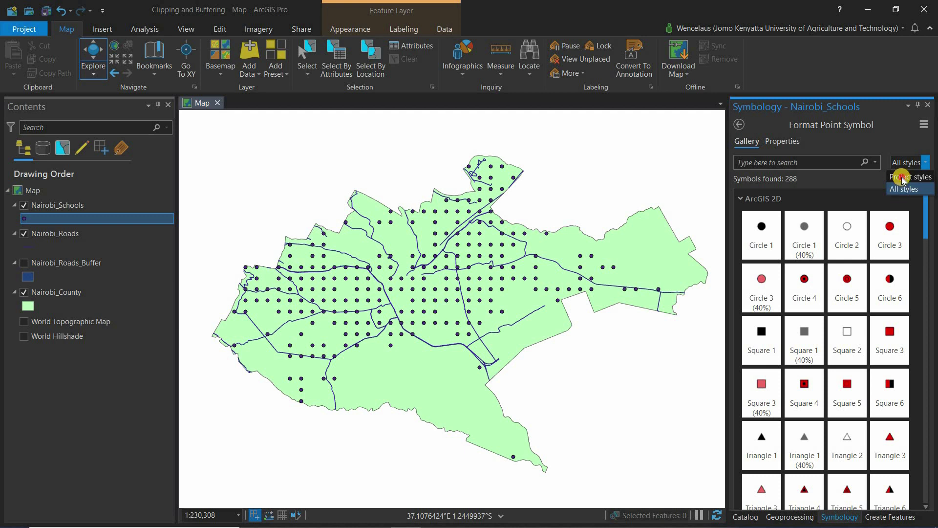
click(903, 176)
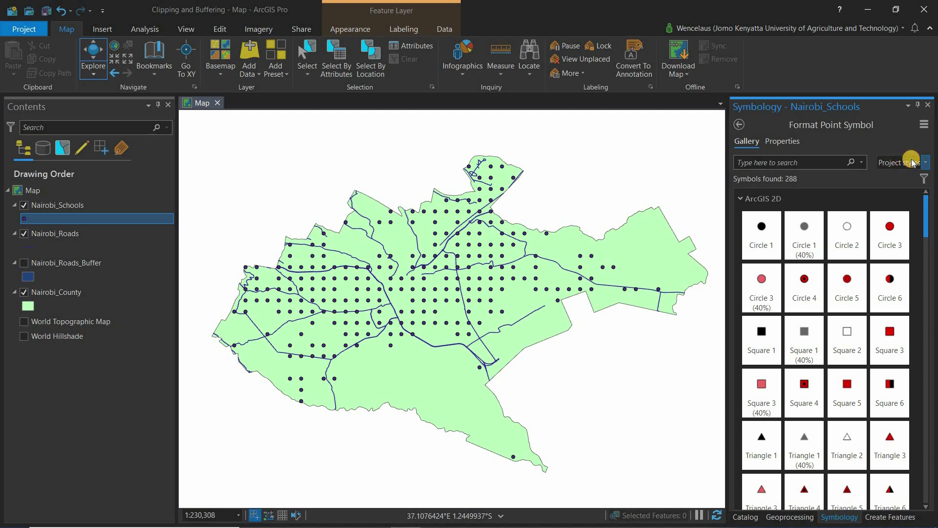
click(912, 162)
click(901, 188)
click(817, 162)
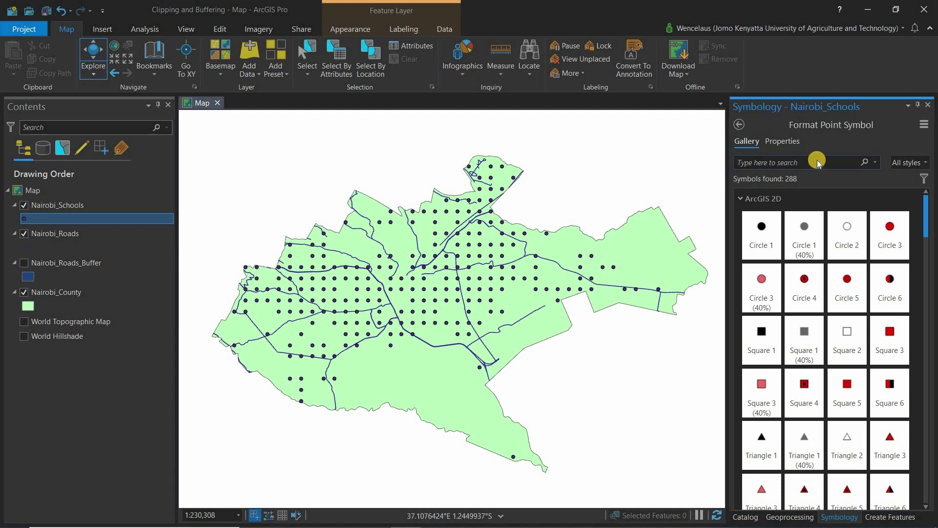
text(school)
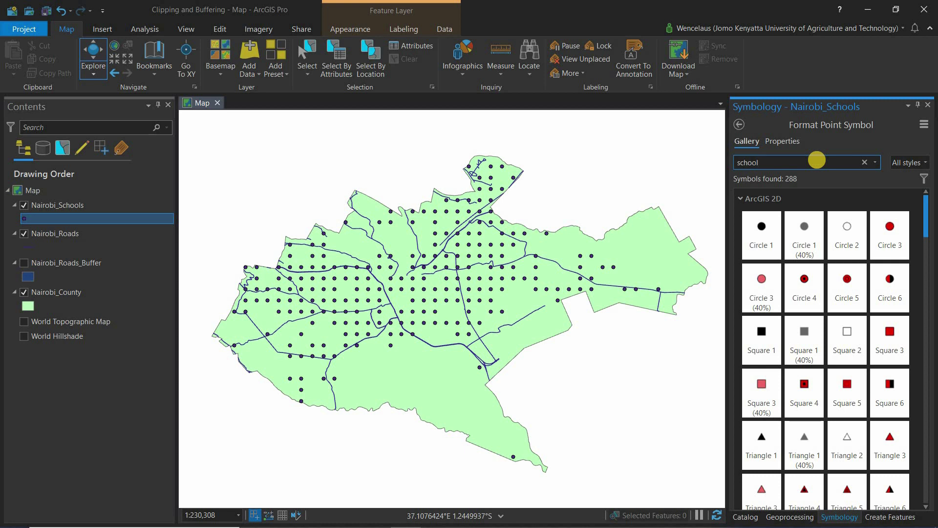
key(Return)
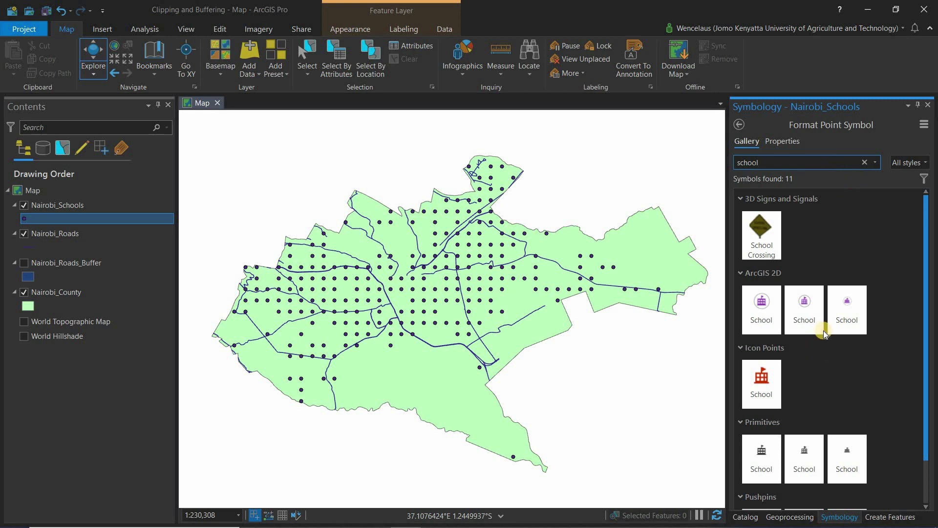
click(846, 309)
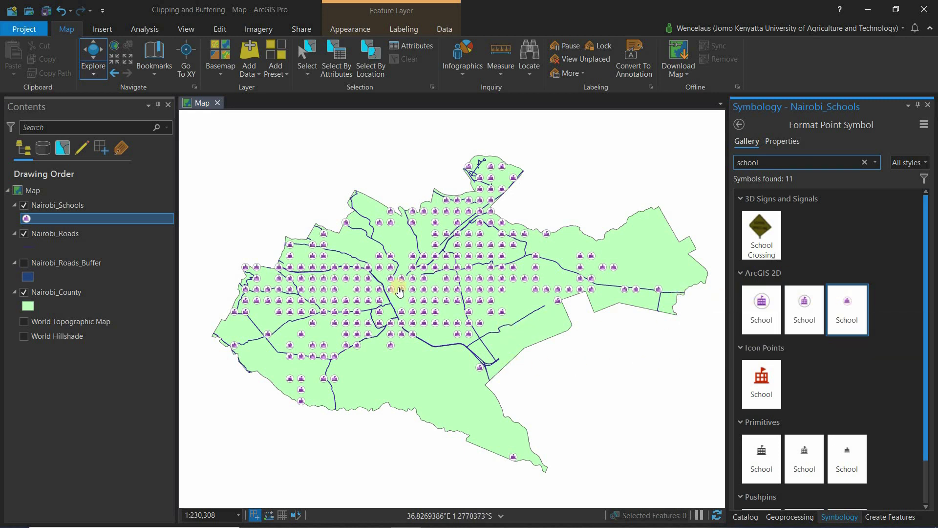
Set the Nairobi_Schools point symbol size to 7 pt and apply it
click(792, 143)
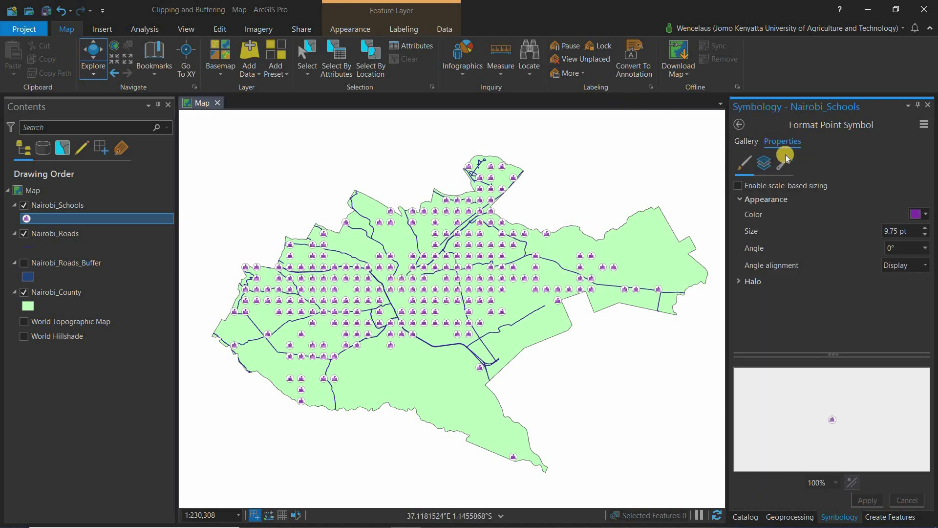
click(924, 237)
click(924, 236)
click(924, 236)
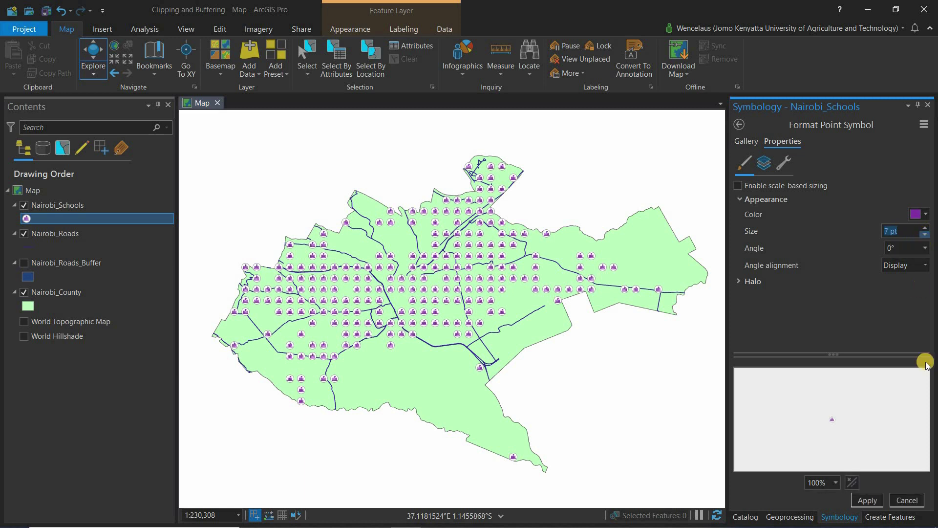
click(866, 500)
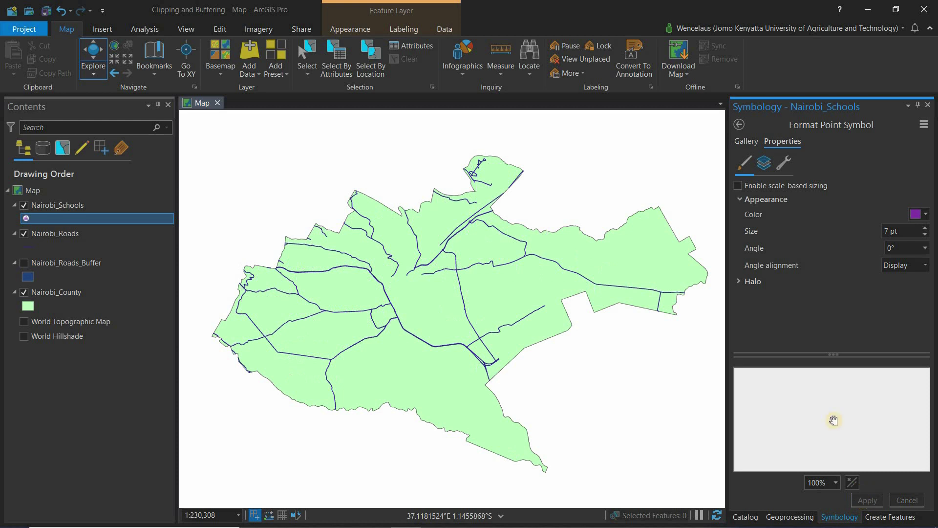
Change the Nairobi_Schools point symbol color to red and apply it
click(927, 215)
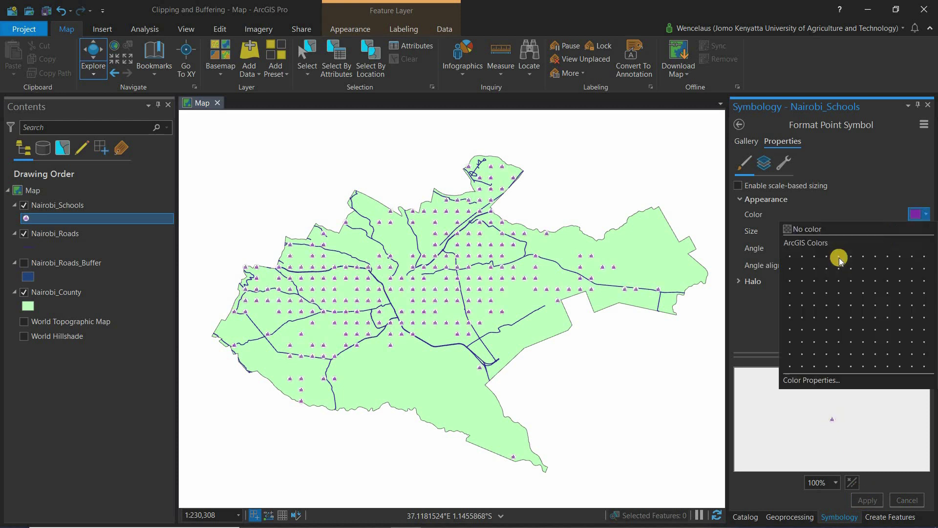
click(804, 280)
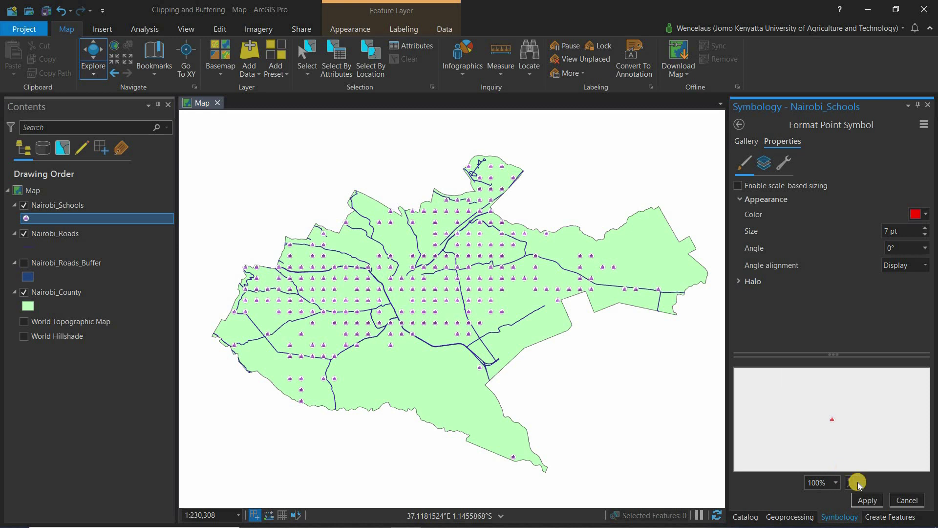
click(868, 501)
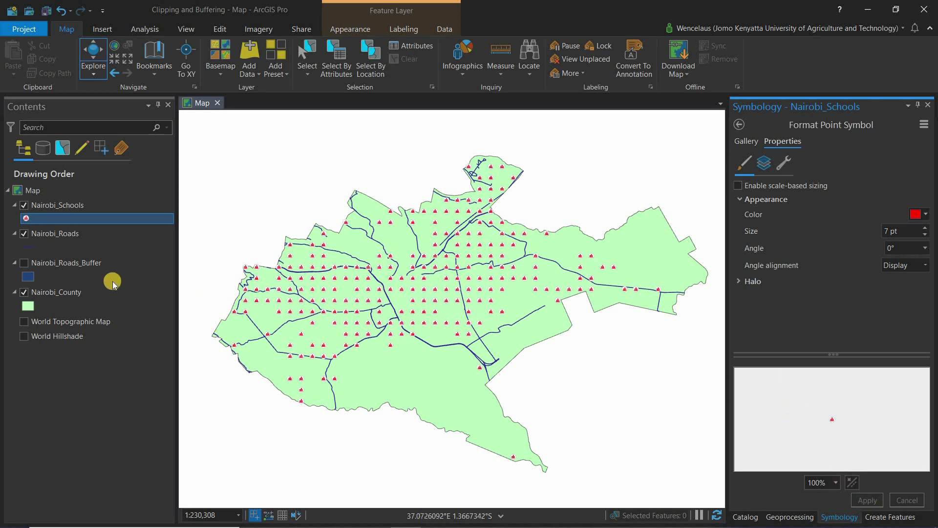
Apply the orange Highway line symbol from the ArcGIS 2D style to the Nairobi_Roads layer
click(28, 249)
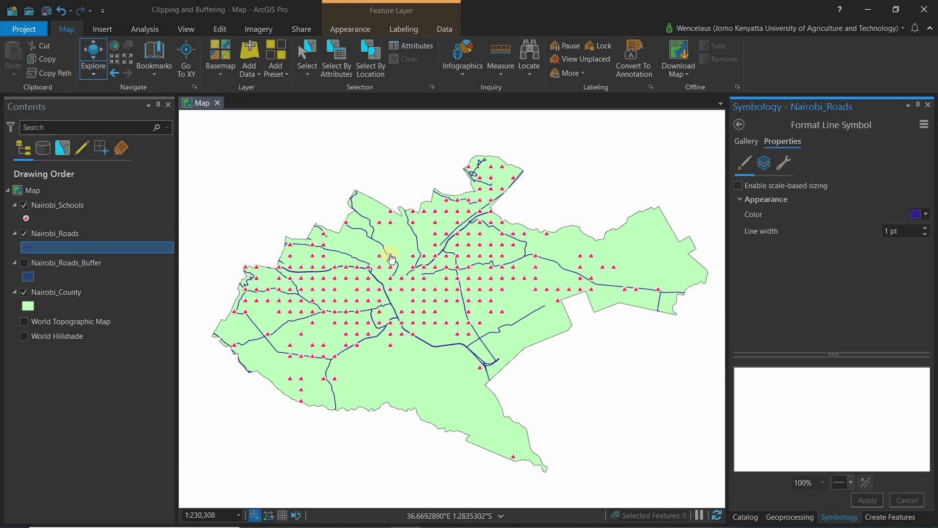
click(740, 143)
click(780, 164)
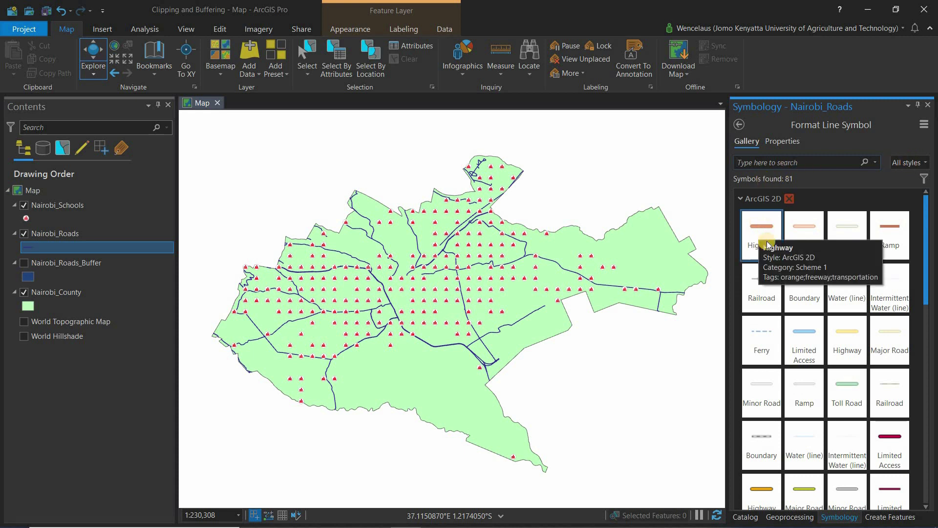
click(804, 237)
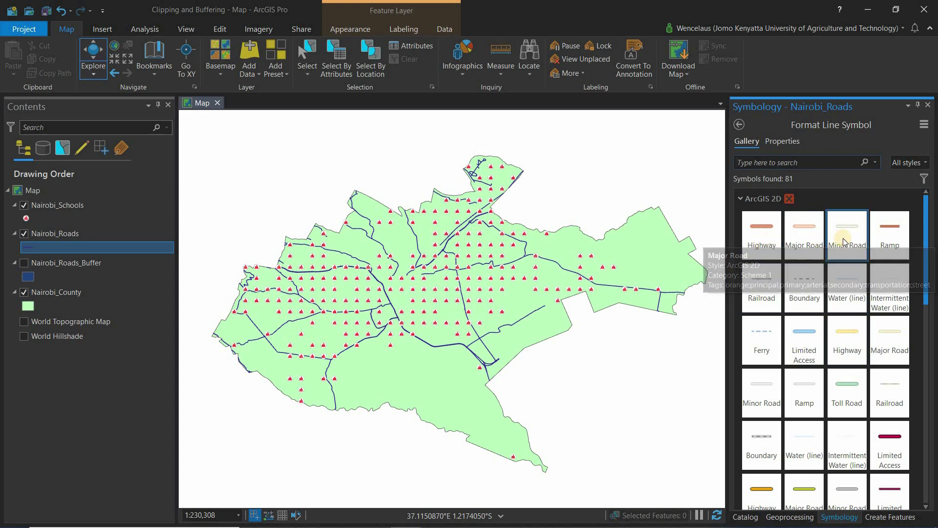
click(751, 251)
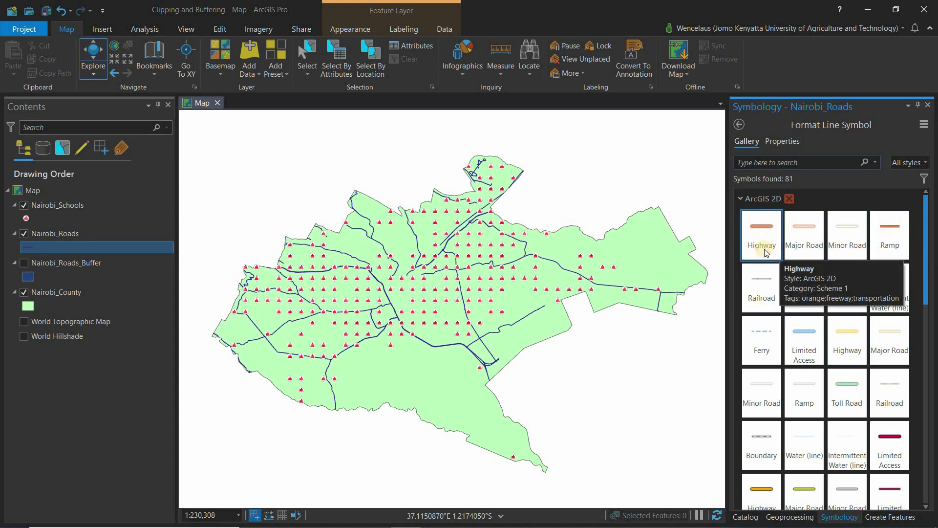
click(760, 230)
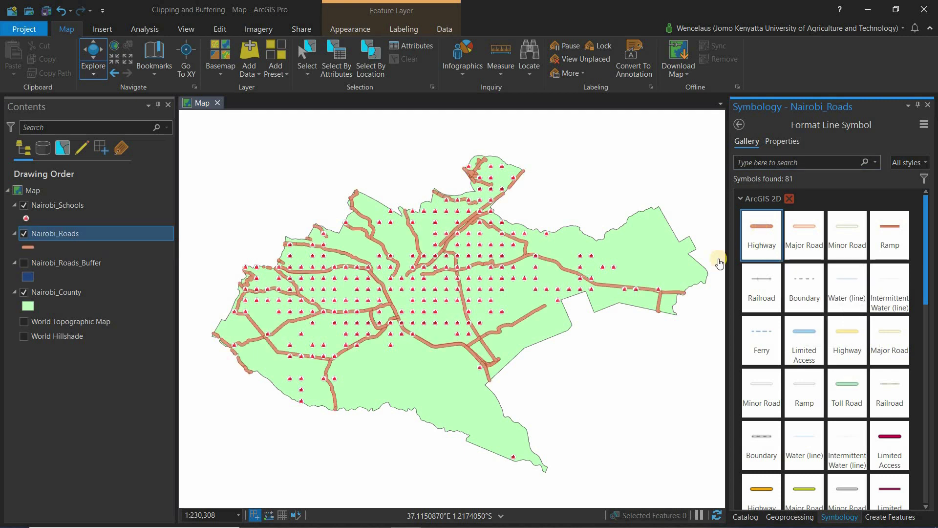
Set the Nairobi_Roads line width to 4 pt and apply it
click(774, 143)
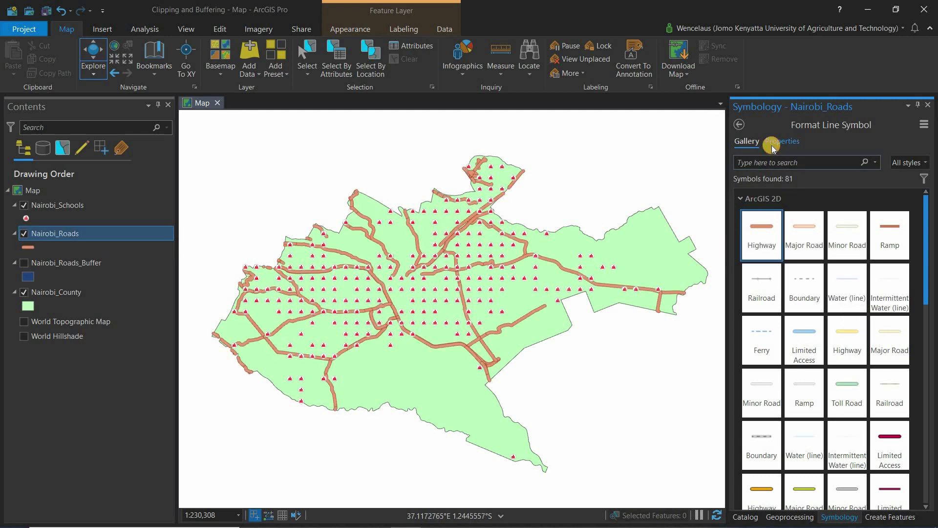
click(926, 235)
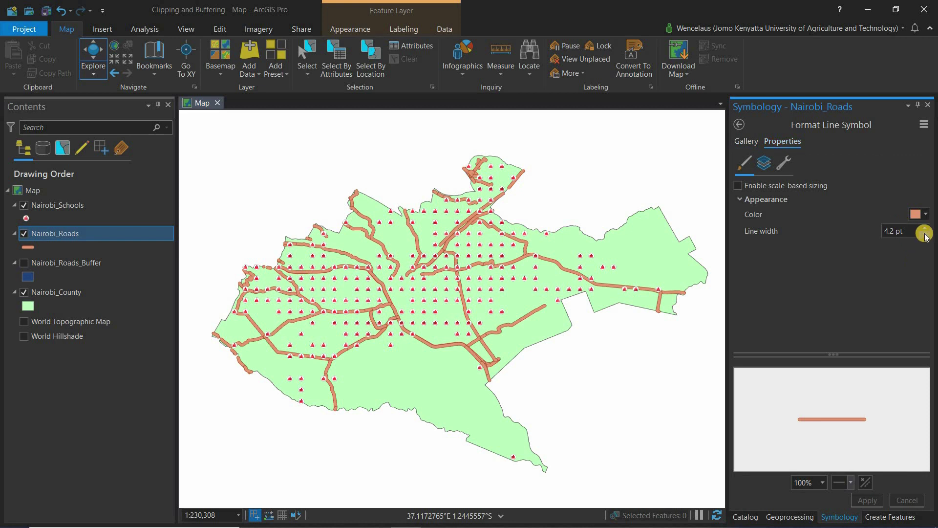
click(868, 500)
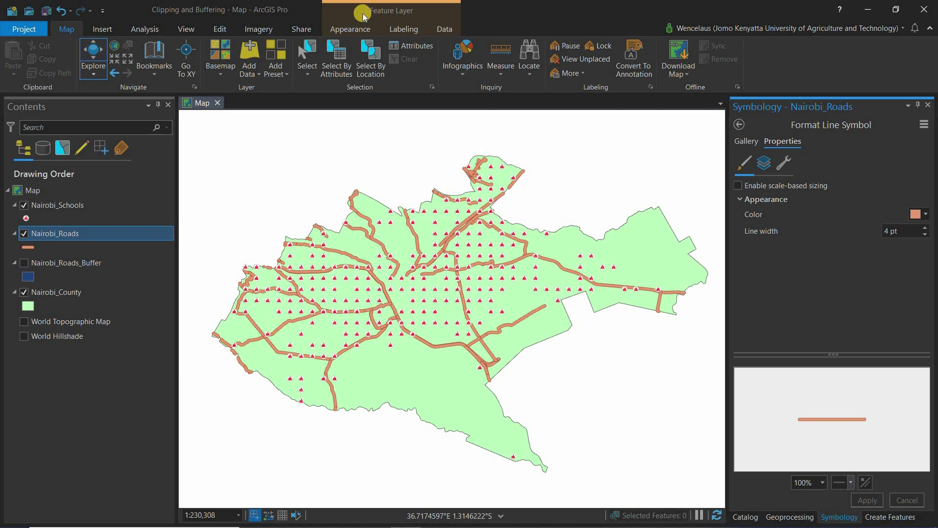
Choose Single Symbol as the Nairobi_Roads symbology and open its line symbol gallery
click(339, 28)
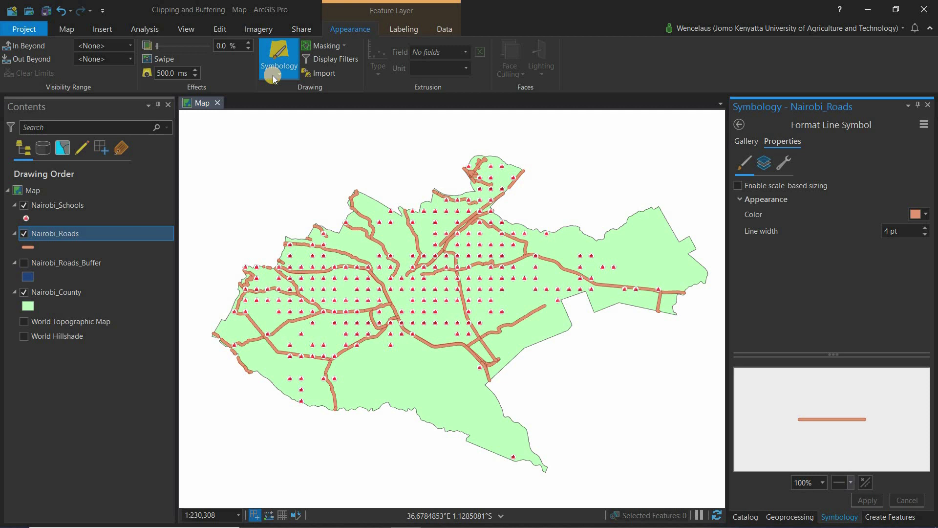
click(273, 75)
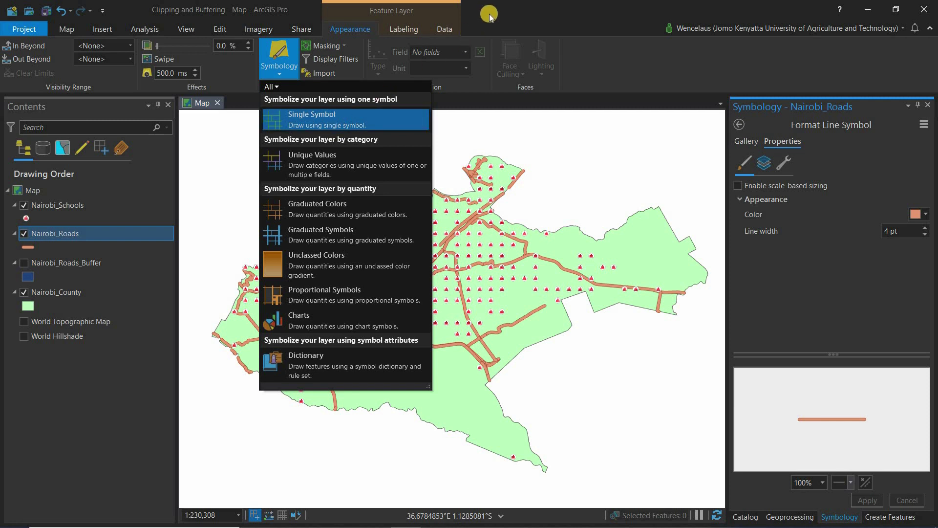
click(299, 125)
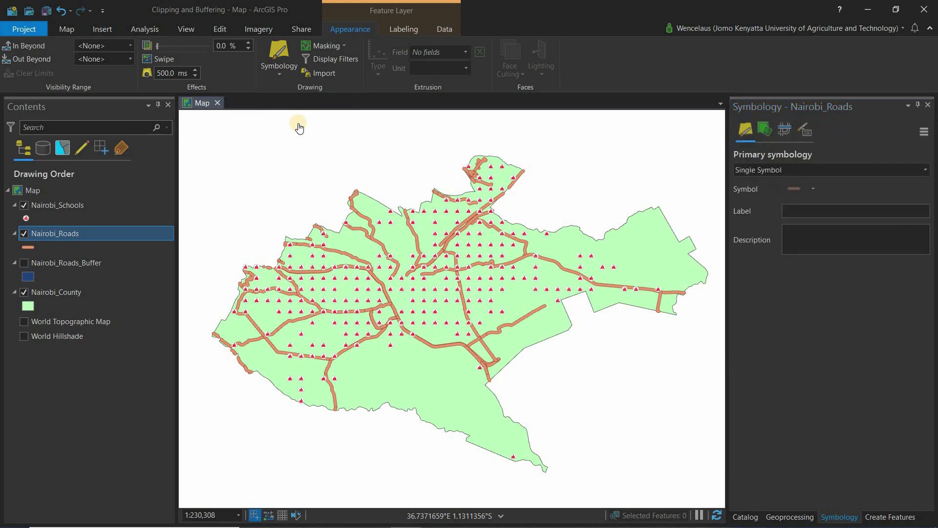
click(796, 192)
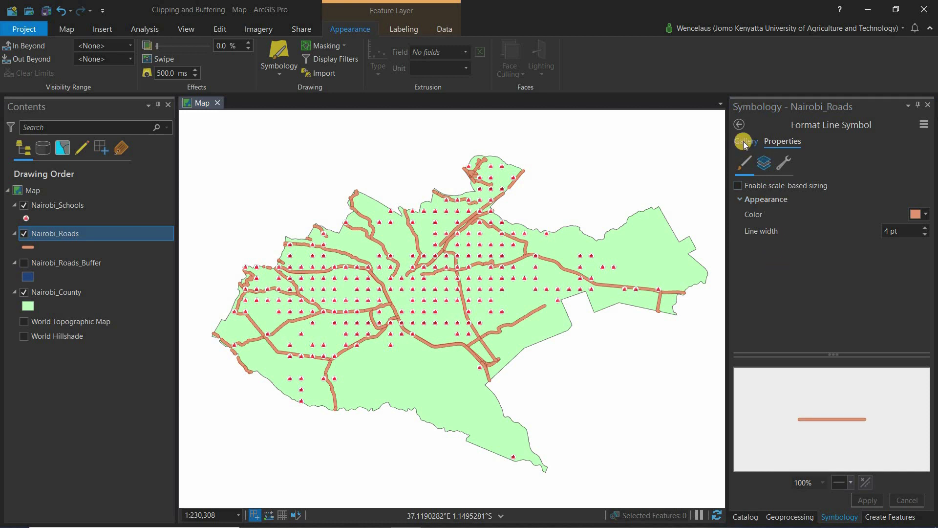
click(744, 142)
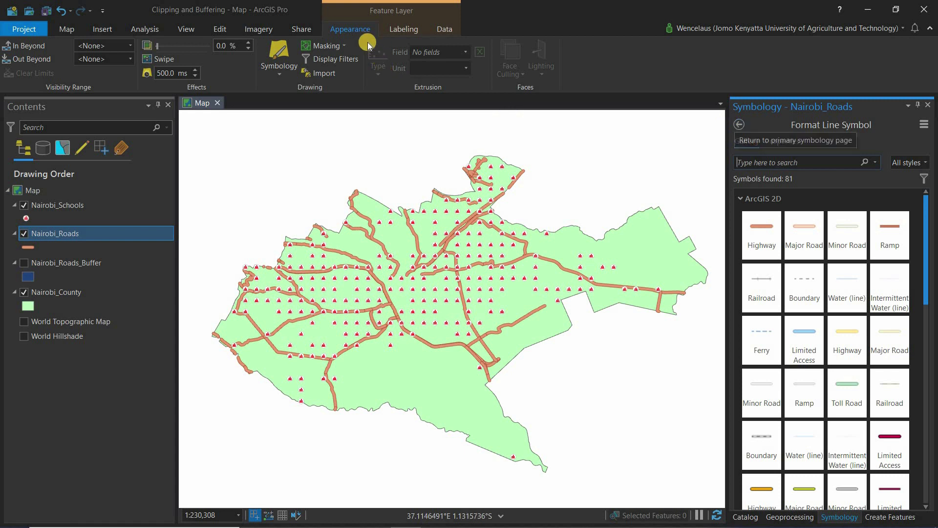
Symbolize the Nairobi_Roads layer with Unique Values based on the TYPE field
click(281, 68)
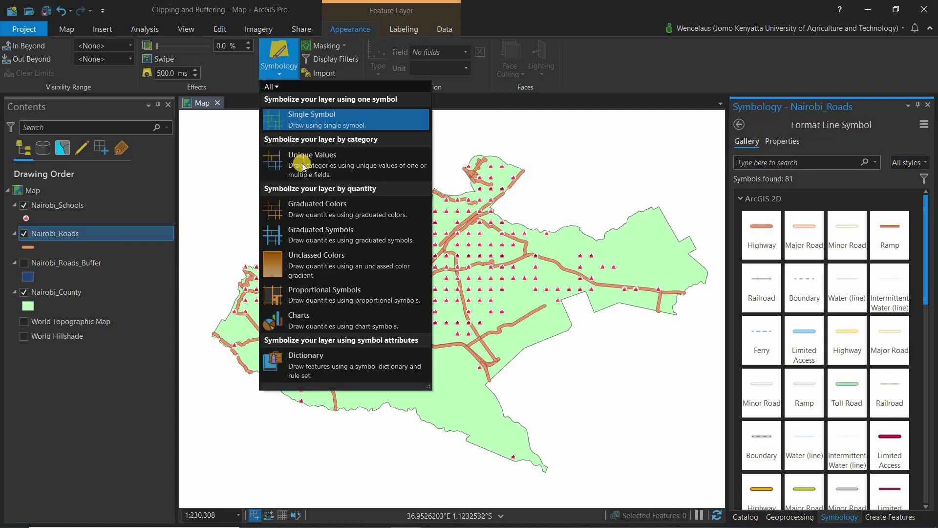
click(303, 166)
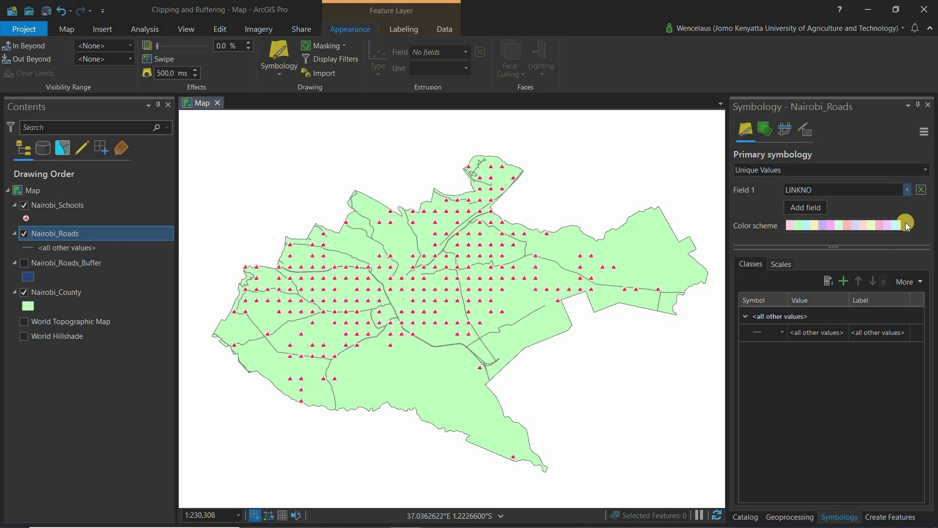
click(908, 190)
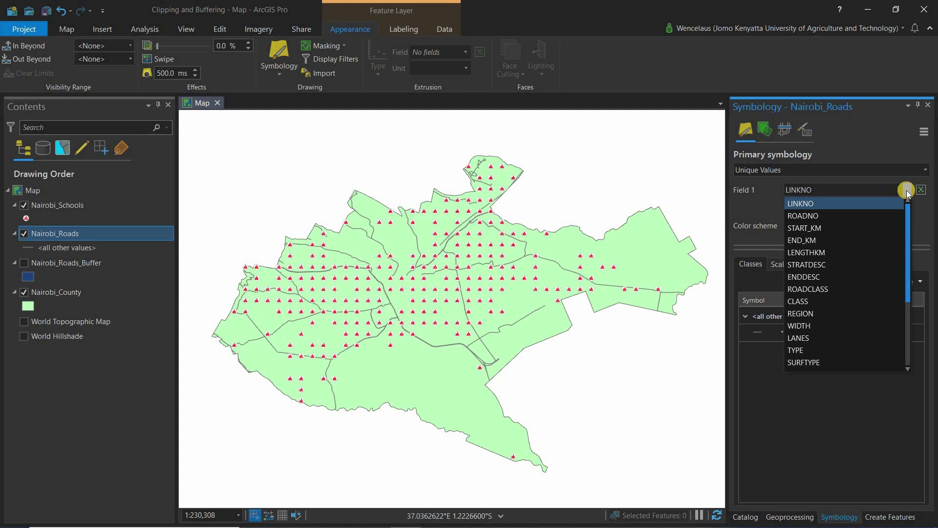
click(797, 350)
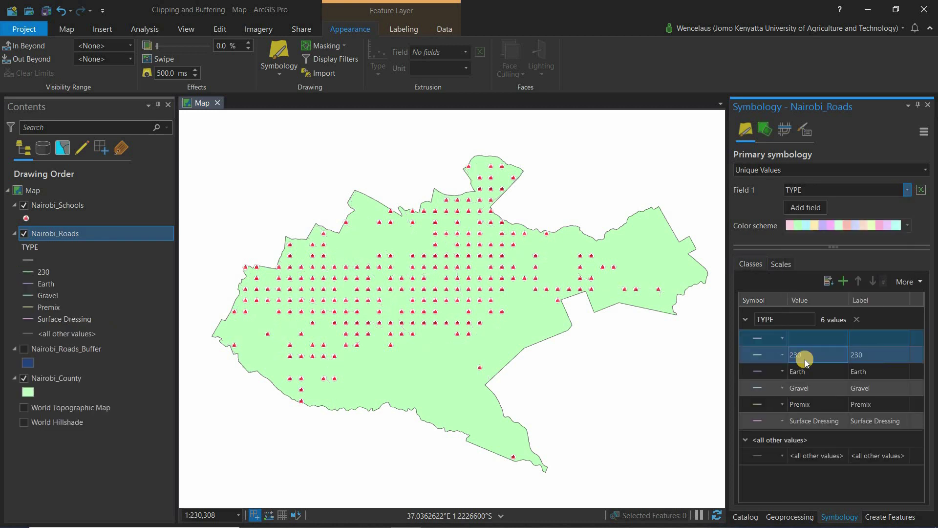
click(792, 339)
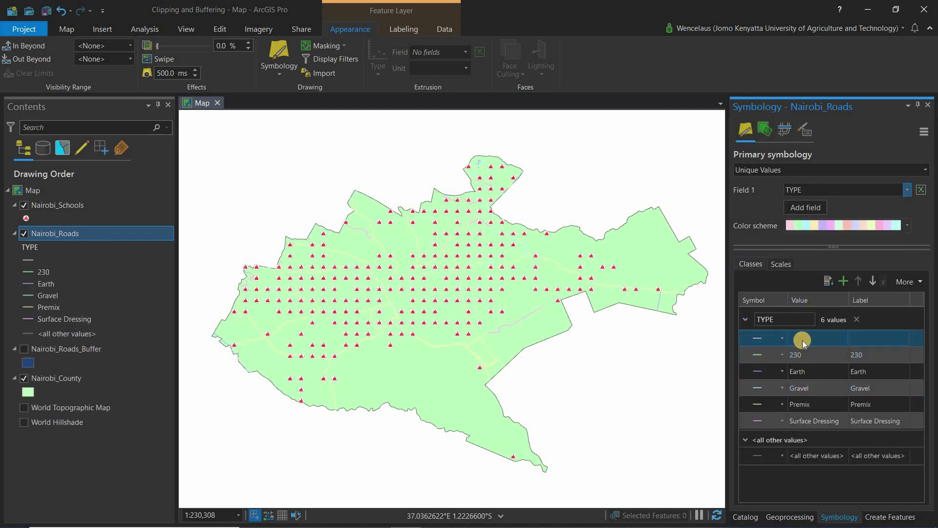
ctrl+click(809, 390)
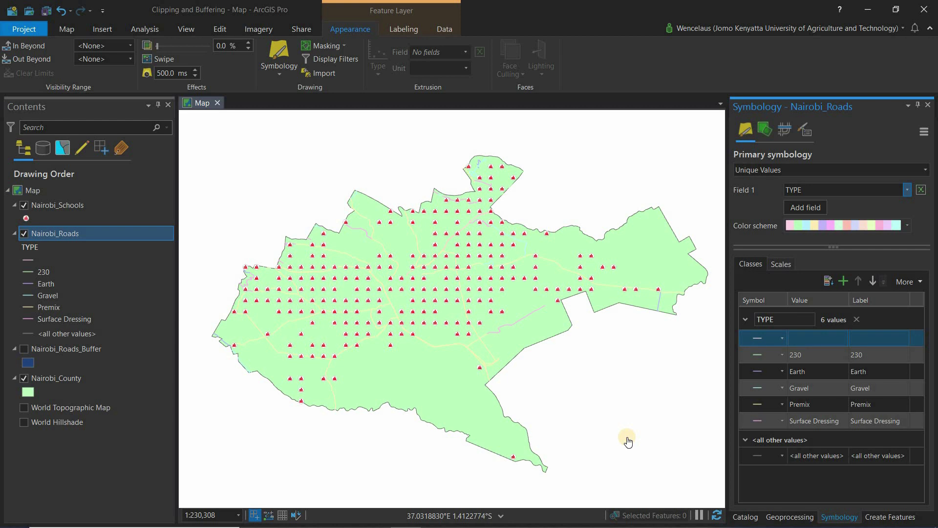
Return Nairobi_Roads to Single Symbol symbology and apply the orange ArcGIS 2D Highway line symbol
click(286, 77)
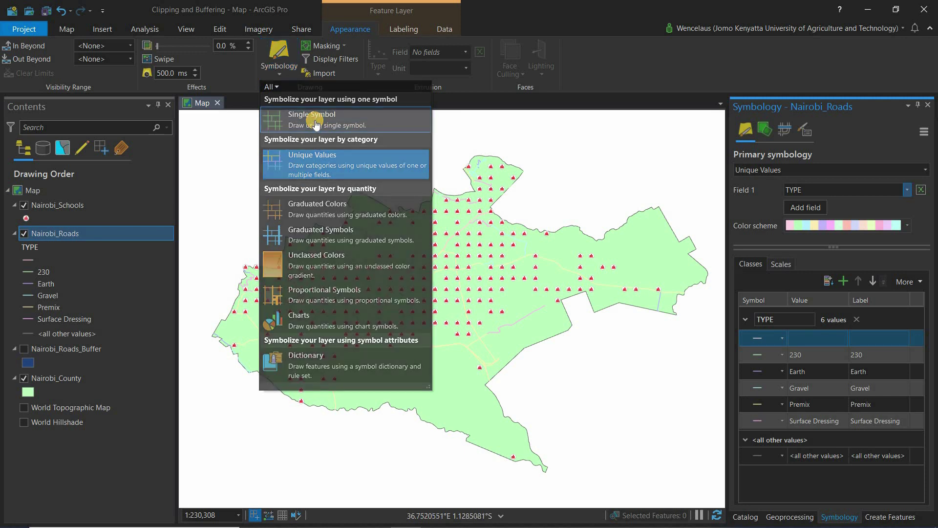
click(315, 124)
click(792, 190)
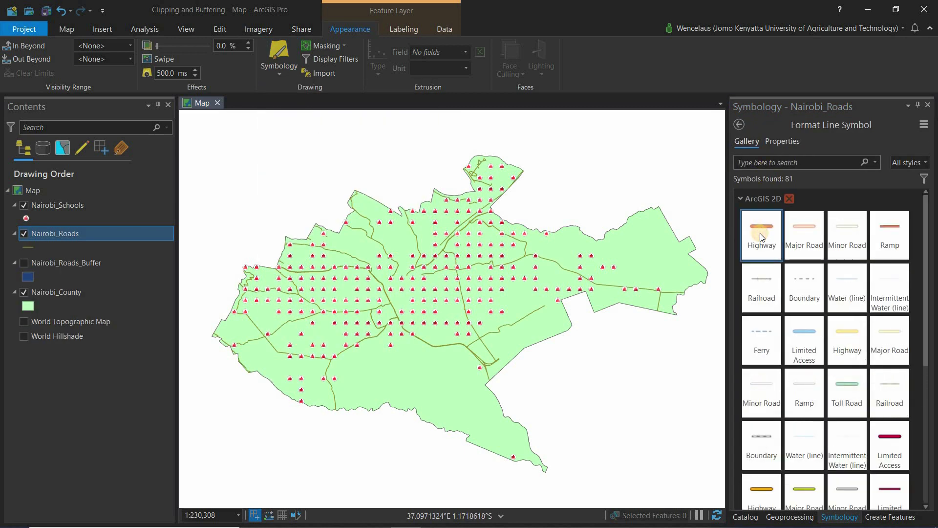
click(762, 234)
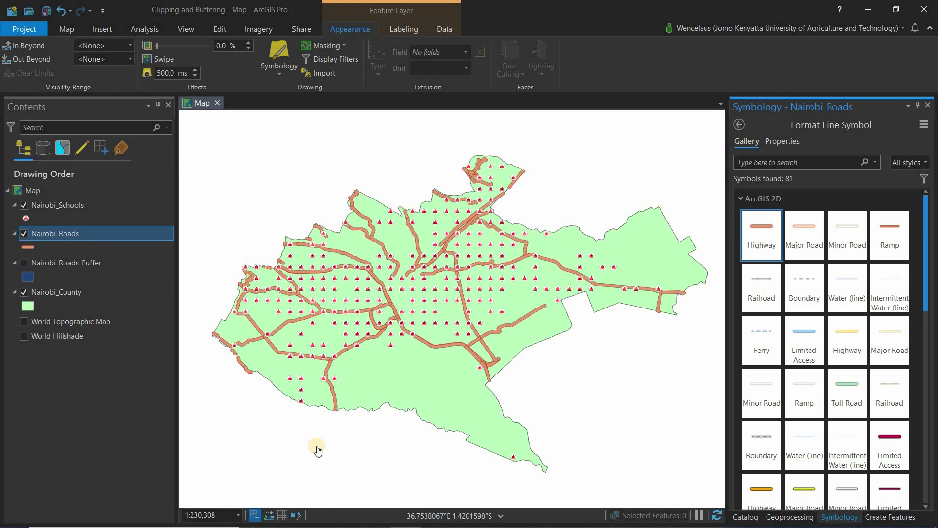